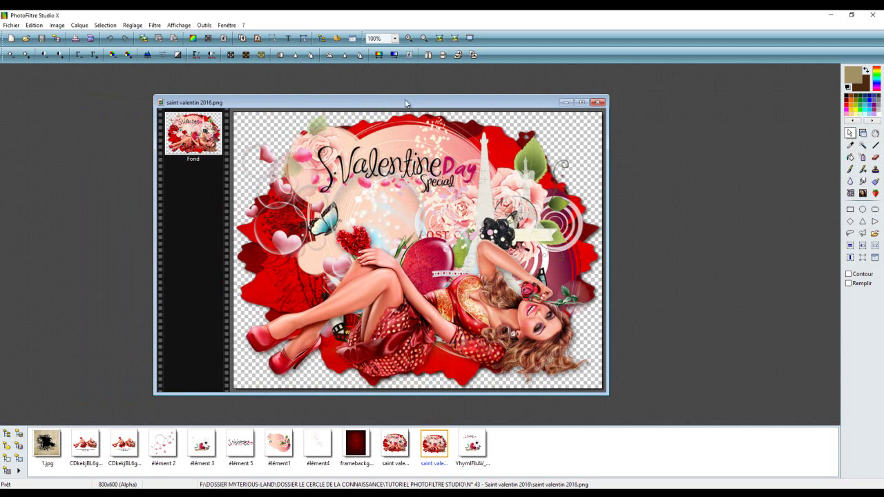
Close saint valentin 2016.png and create a new 800 × 600 pixel image with automatic transparency at 72 pixels/inch
left_click_drag(391, 105, 364, 102)
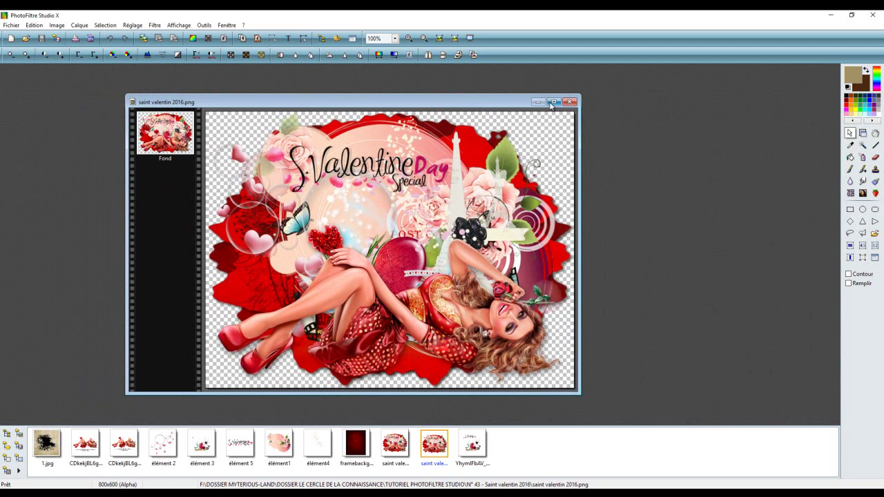
left_click(572, 102)
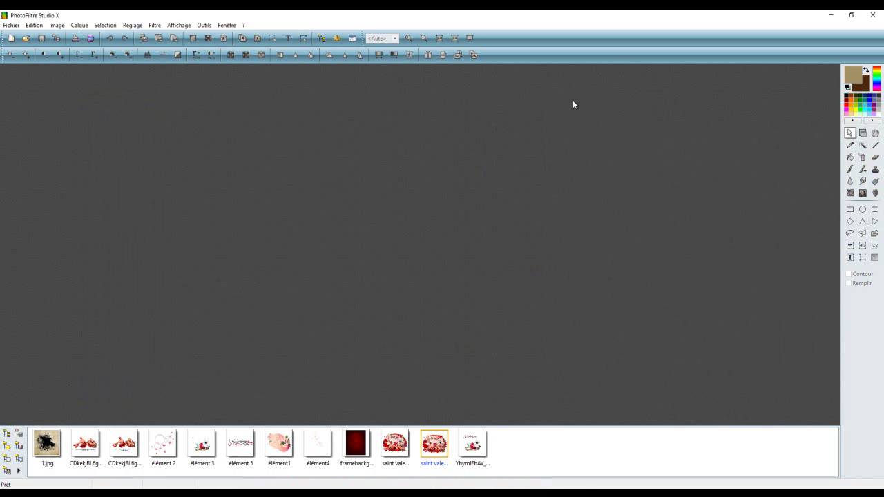
left_click(11, 24)
left_click(24, 36)
left_click(346, 192)
left_click(339, 216)
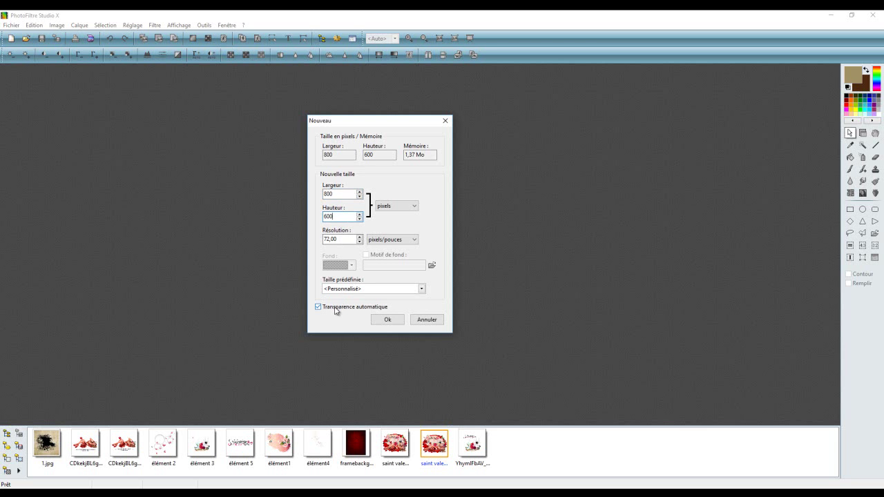
left_click(388, 322)
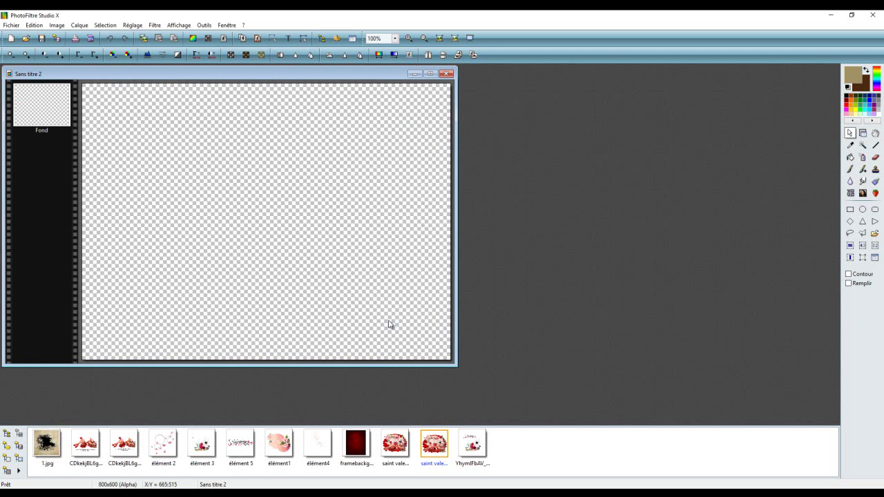
Add a new blank 800 × 600 pixel layer filled with pure red
left_click(77, 26)
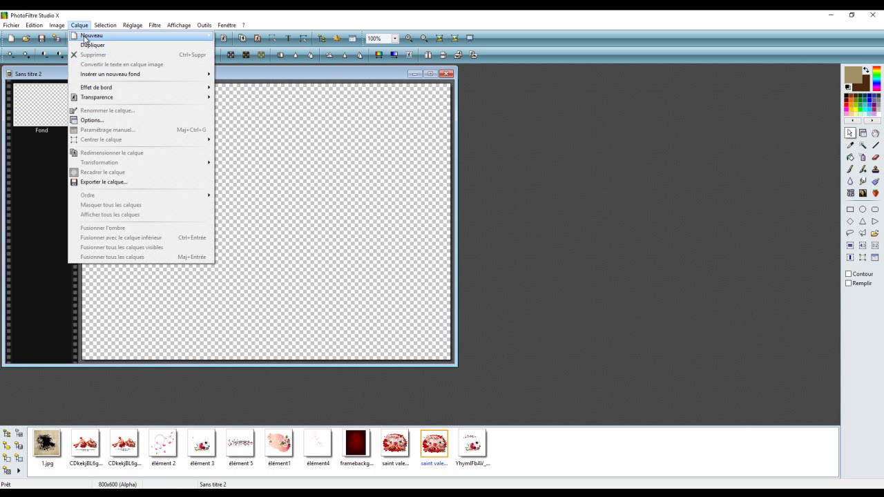
mouse_move(86, 39)
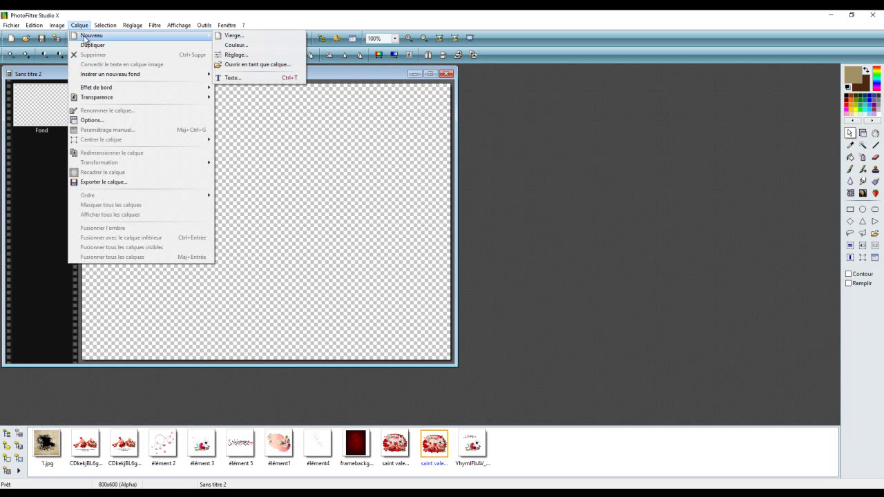
left_click(235, 38)
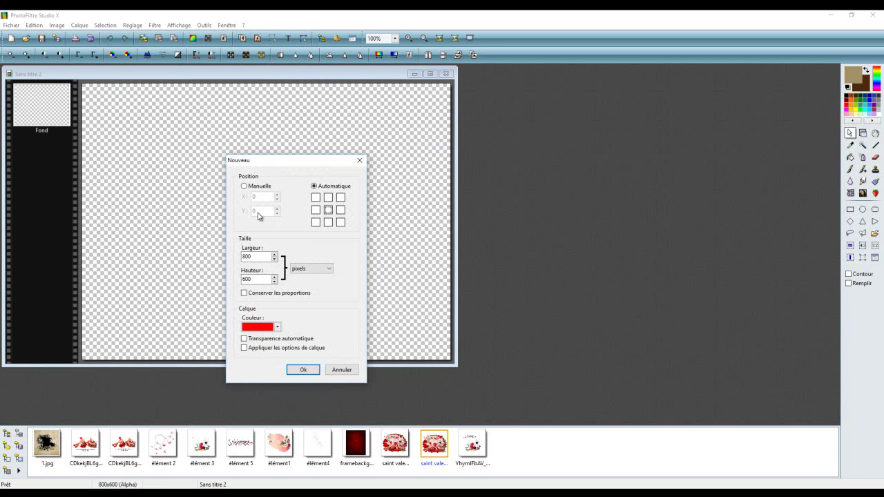
left_click(255, 328)
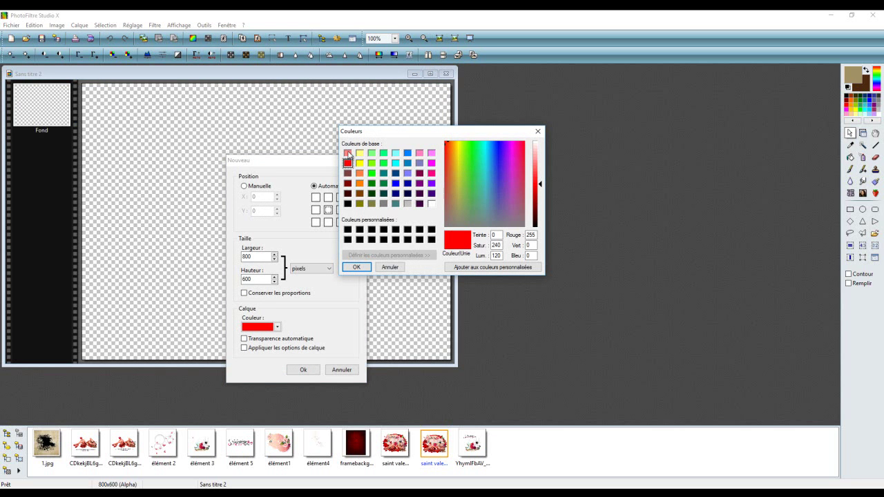
left_click(356, 269)
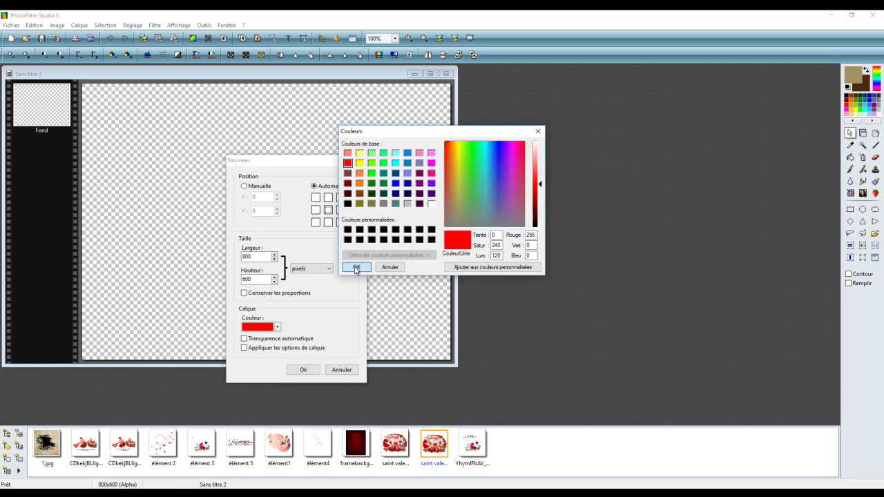
left_click(304, 369)
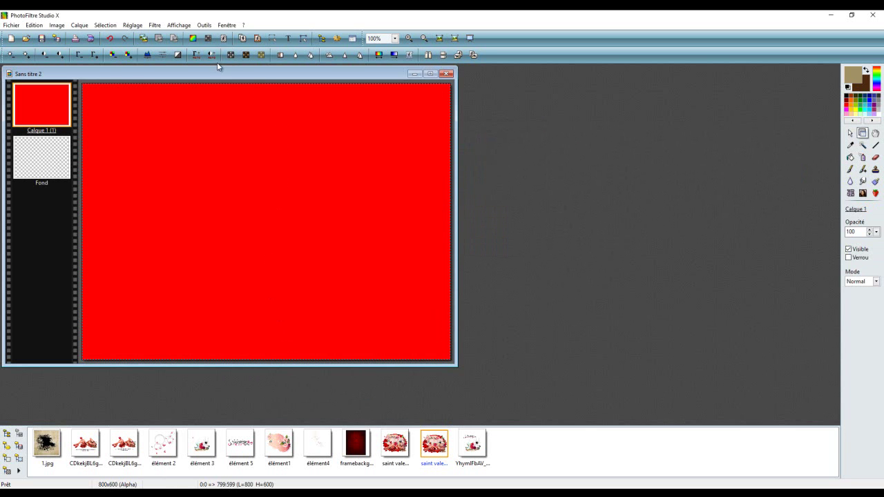
Apply PhotoMasque to the red layer with an inverted 1.jpg mask, 80 opacity, Motif mode and the framebackground1.png pattern
left_click(155, 26)
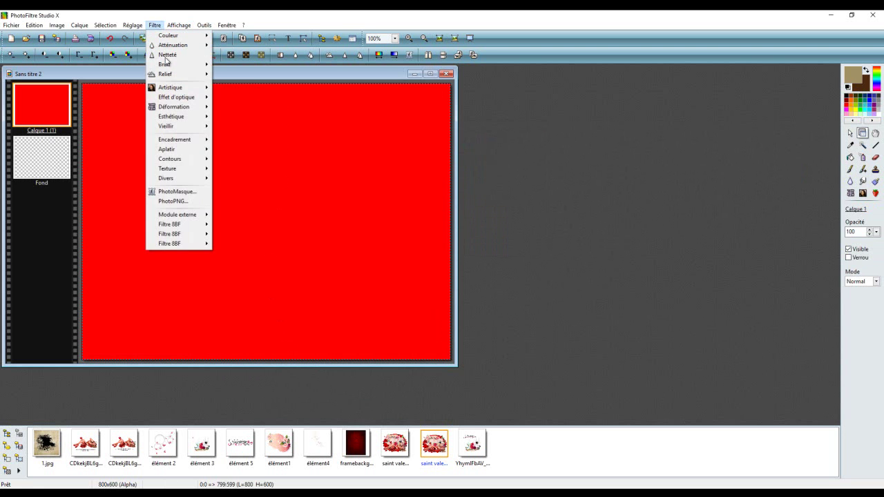
left_click(185, 191)
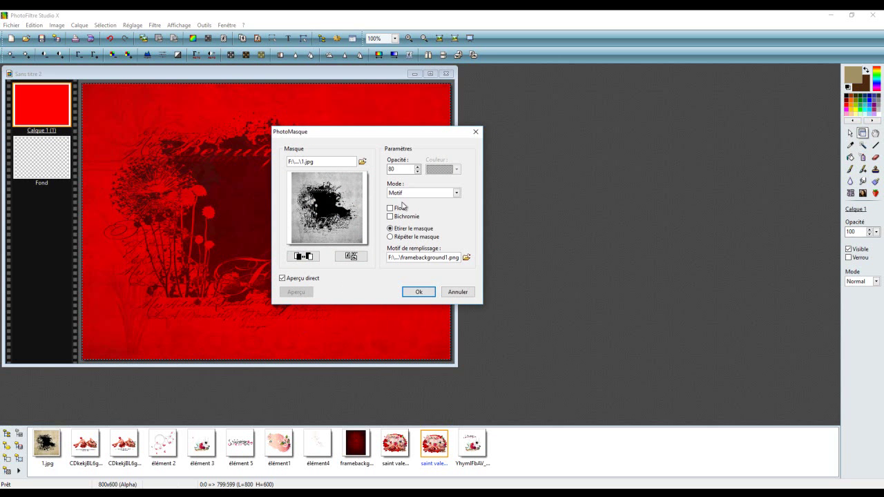
left_click(407, 166)
left_click(298, 259)
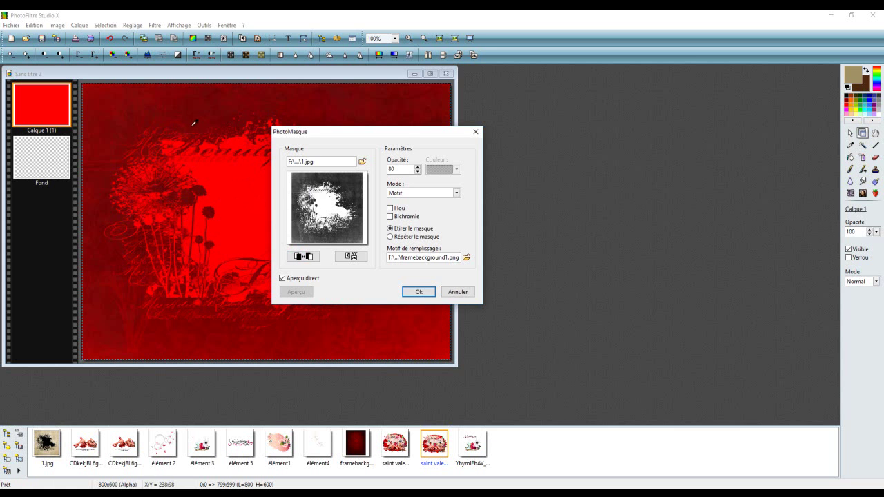
left_click(418, 292)
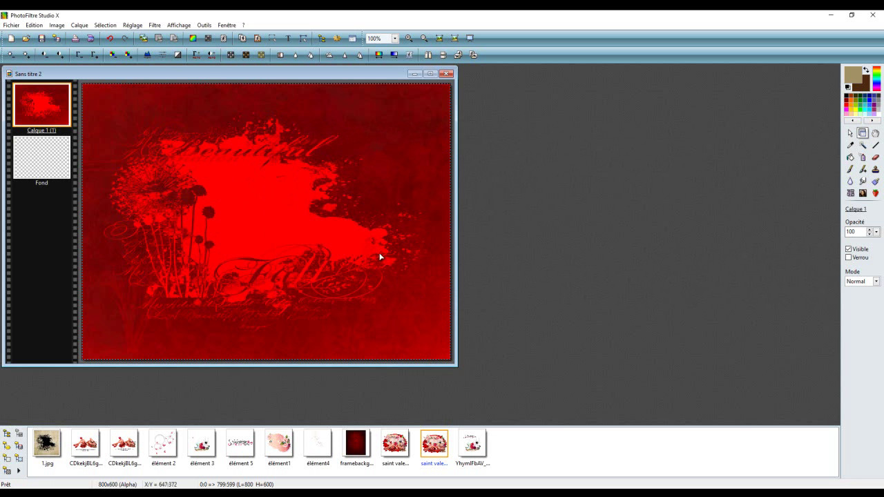
Apply the Filters Unlimited 2.0 effect Round Edge 12 from the Edges, Round category to the masked layer
left_click(160, 25)
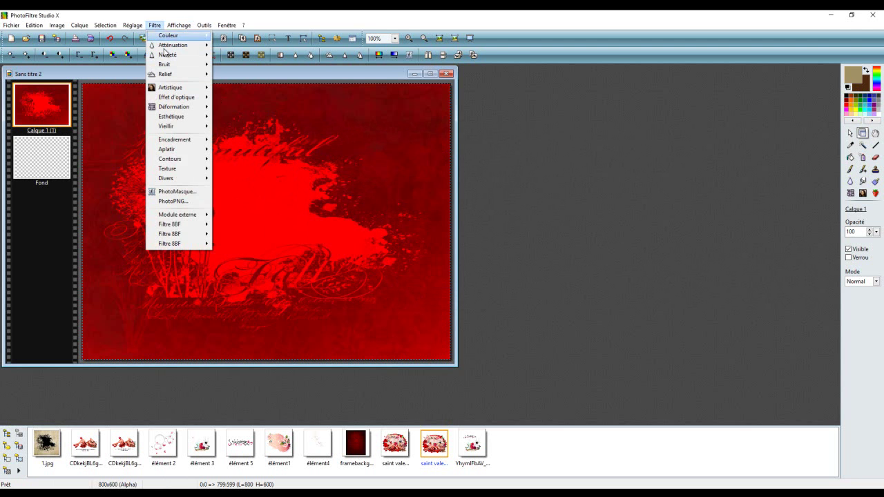
mouse_move(204, 225)
mouse_move(280, 167)
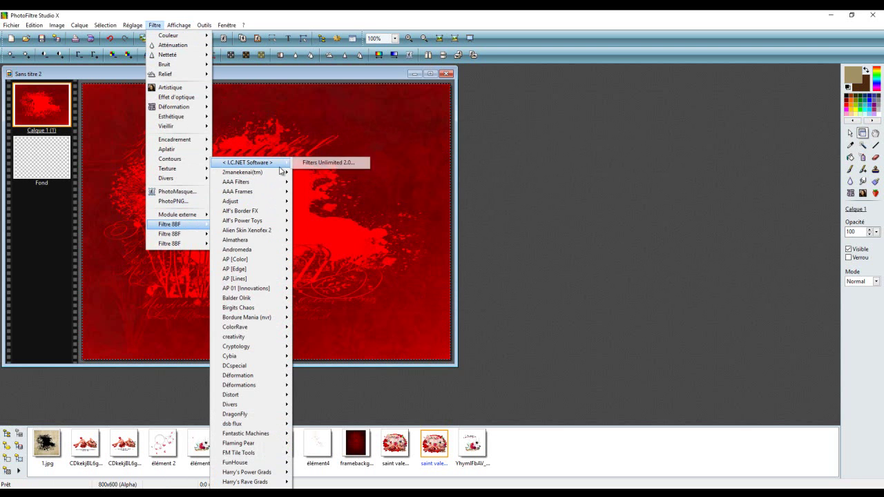
left_click(326, 166)
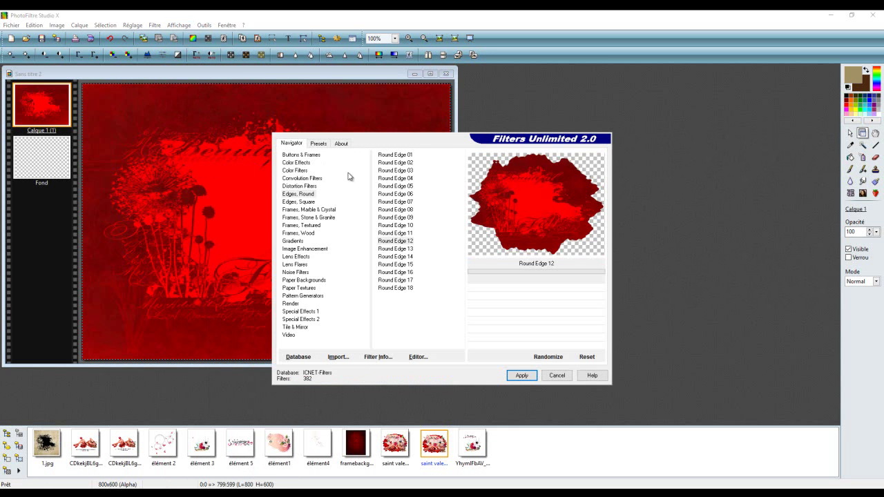
left_click(295, 196)
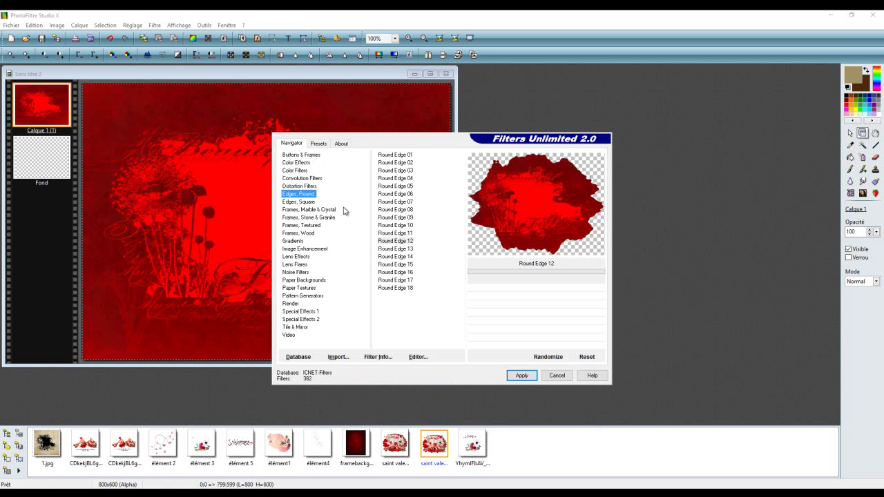
left_click(400, 242)
left_click(520, 376)
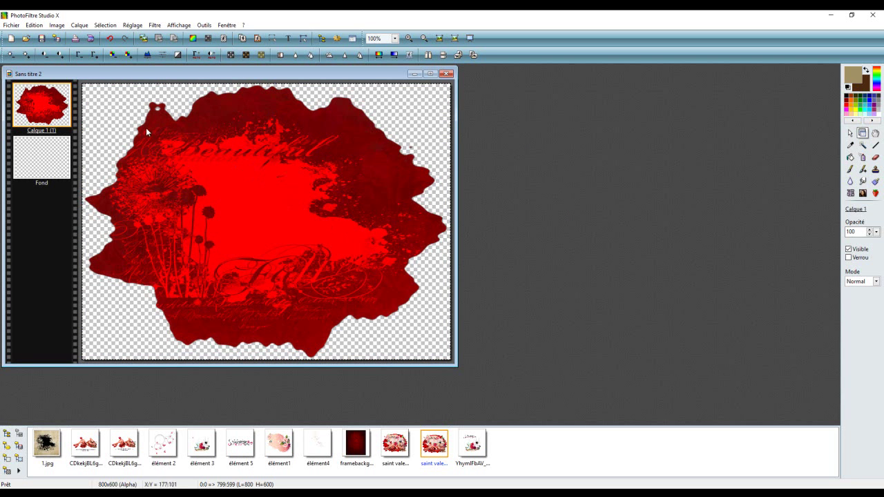
Give the jagged-edged layer a black drop shadow with Delta X 3, Delta Y 3 and 63% opacity
double_click(47, 105)
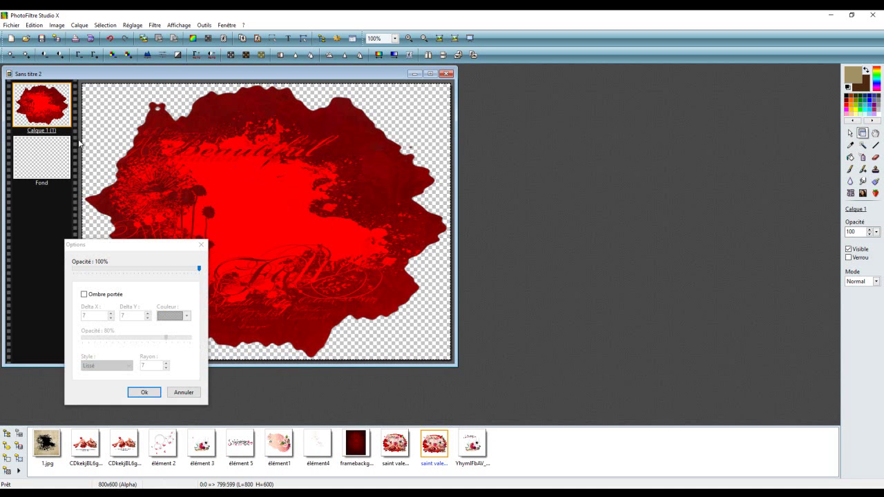
left_click(84, 295)
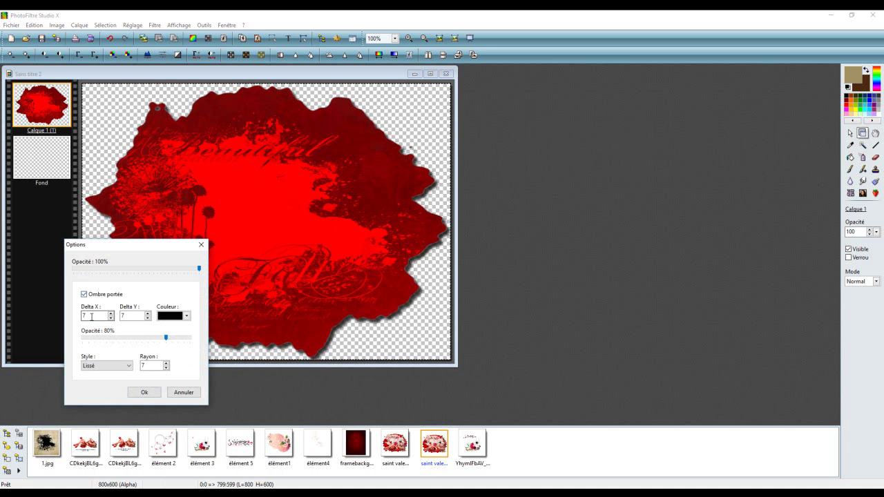
type("3")
key("Tab")
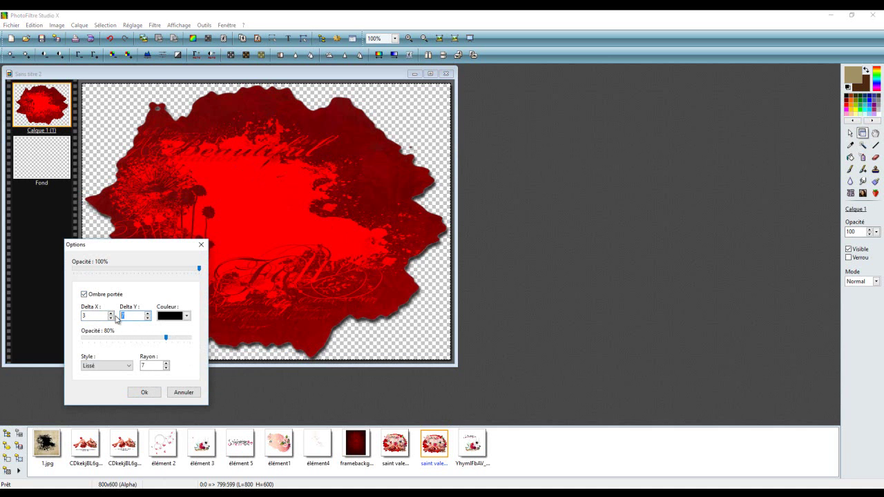
type("3")
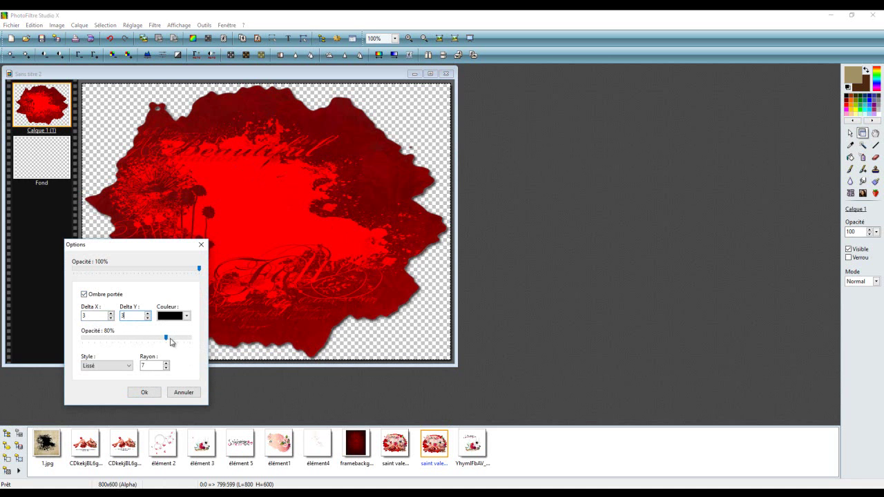
left_click_drag(166, 339, 153, 340)
left_click_drag(148, 341, 145, 341)
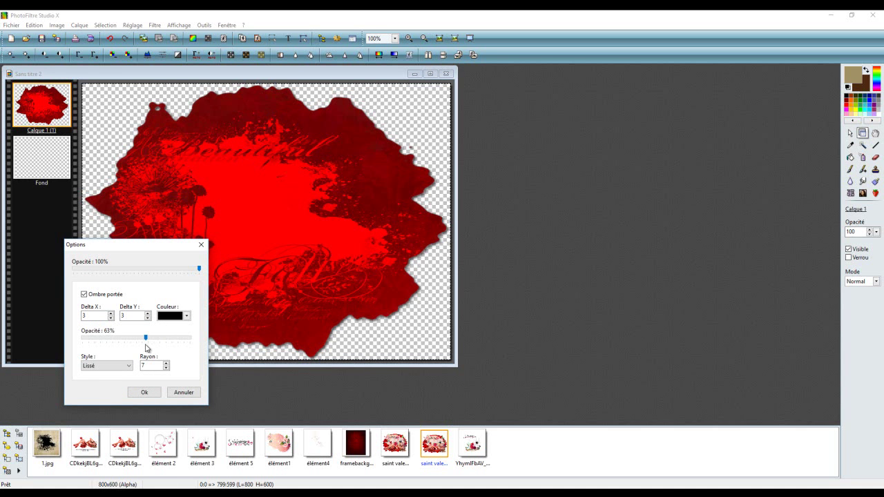
left_click(144, 393)
left_click(143, 392)
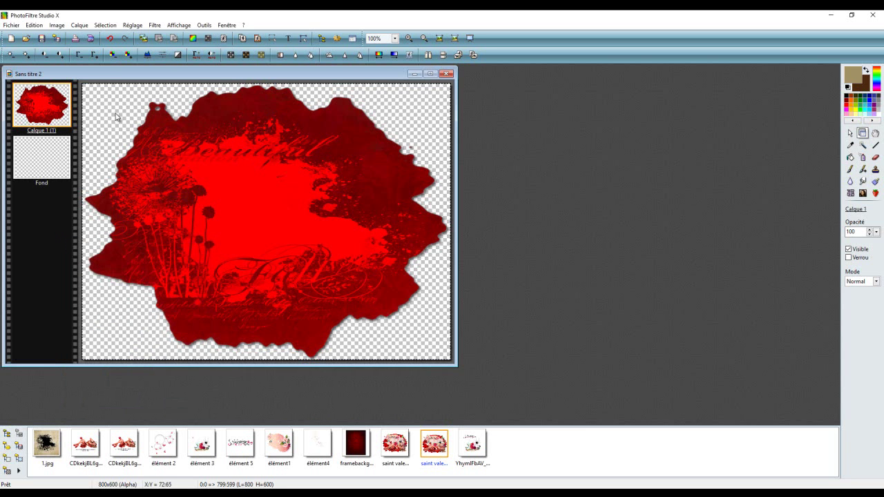
Add a second blank 800 × 600 pixel layer filled with red above the jagged-edged layer
left_click_drag(120, 78, 257, 102)
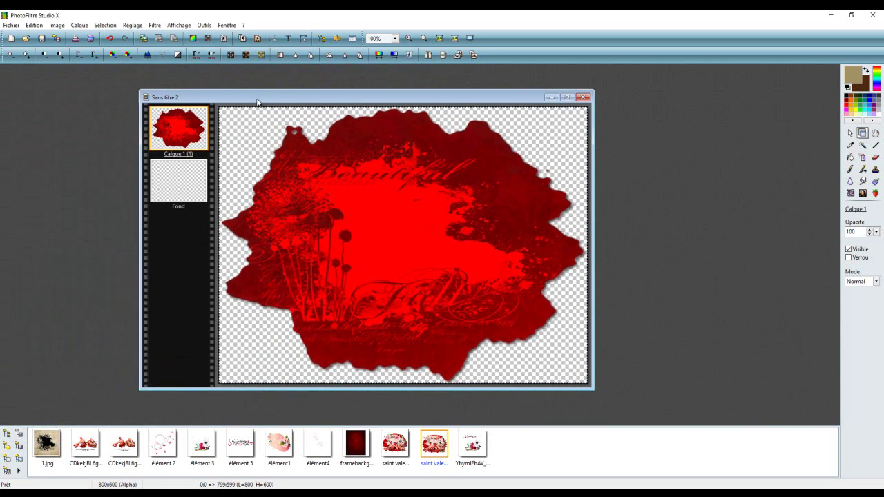
left_click(84, 28)
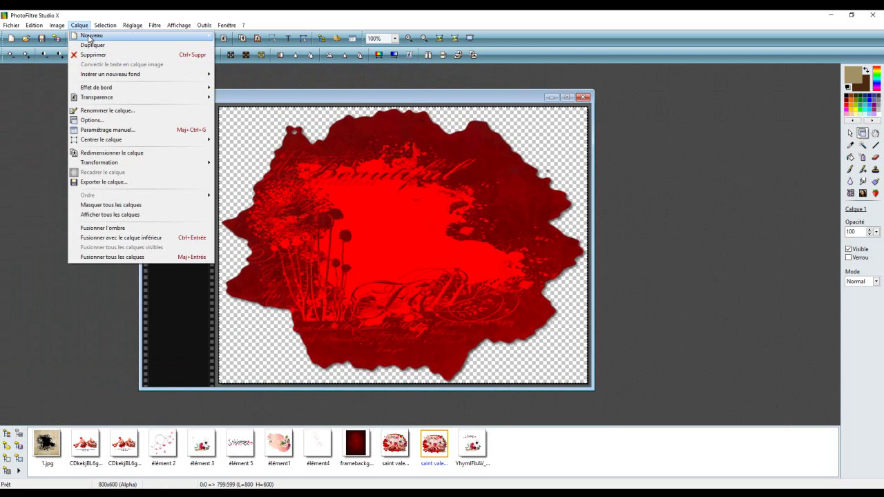
mouse_move(91, 37)
left_click(230, 37)
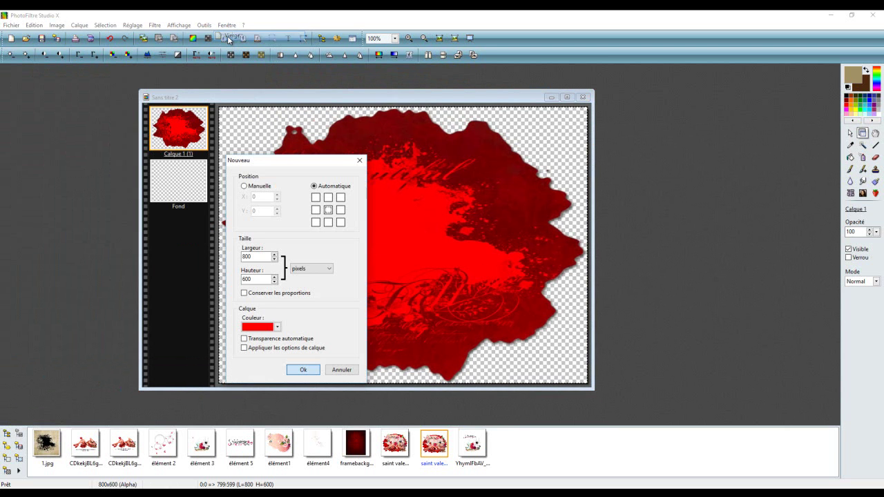
left_click(301, 370)
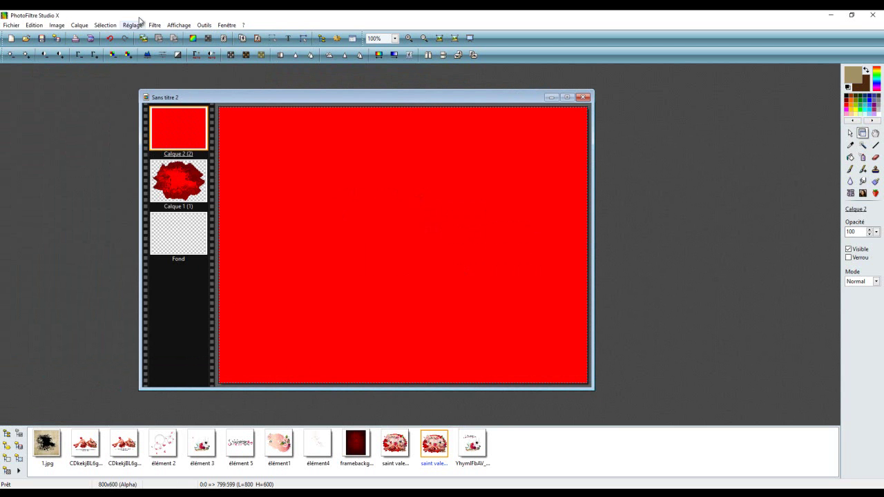
Apply PhotoMasque to the new red layer with 1.jpg and framebackground1.png at 80 opacity, inverting the mask for a dark centre
left_click(154, 25)
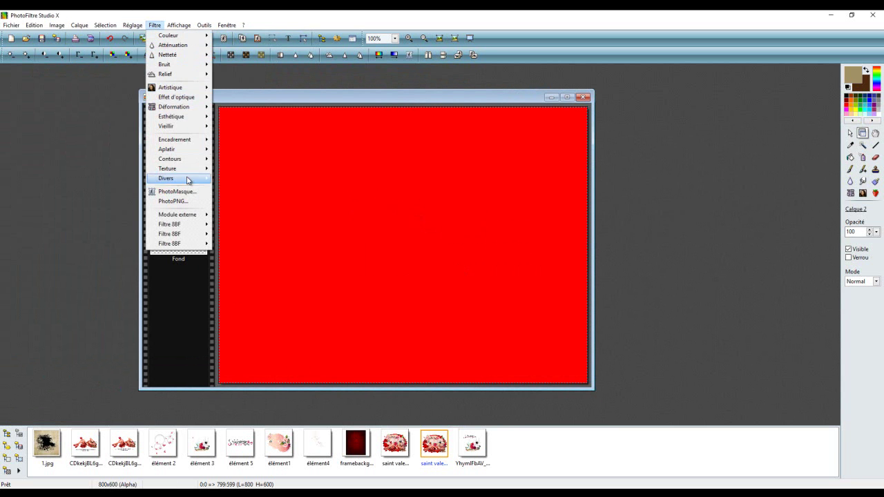
left_click(184, 196)
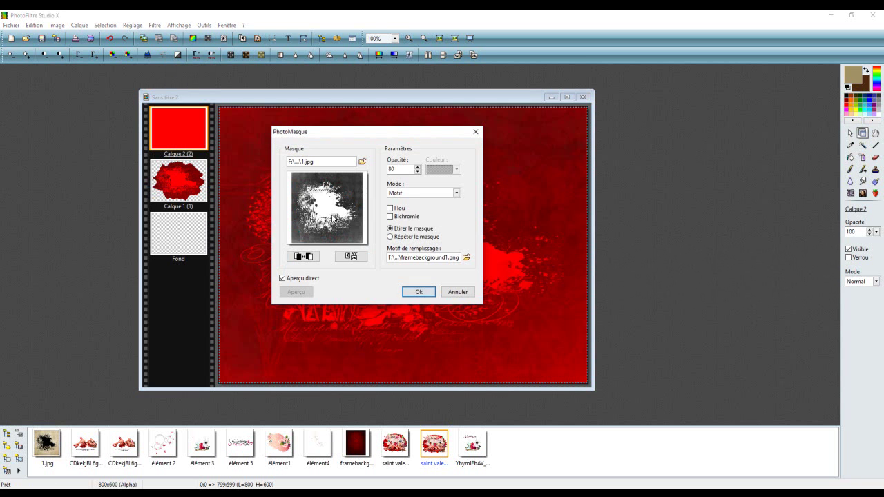
left_click_drag(405, 137, 243, 163)
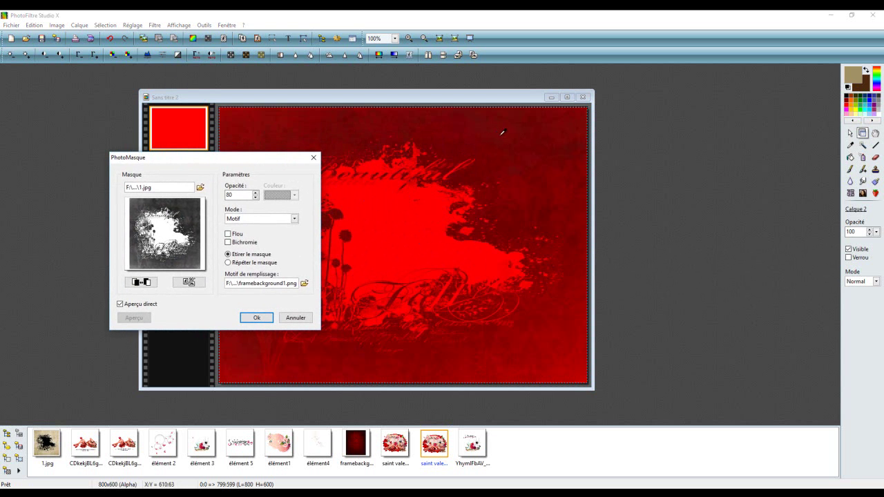
left_click(144, 283)
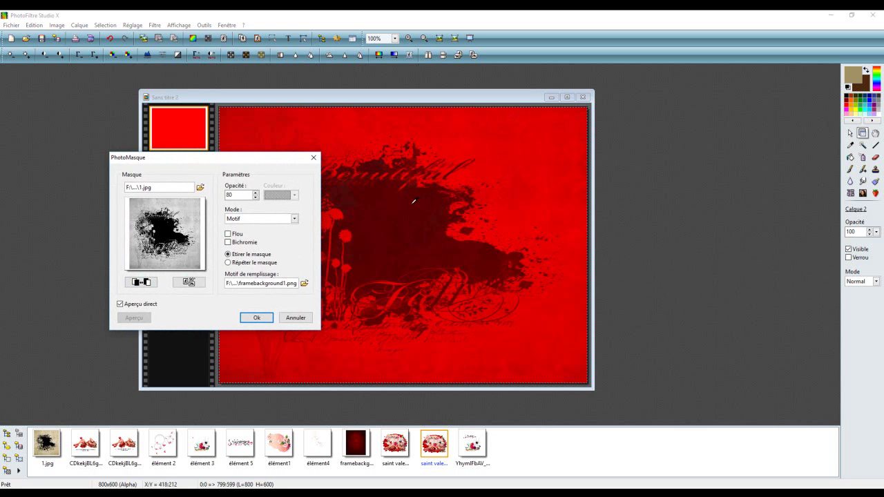
left_click(254, 319)
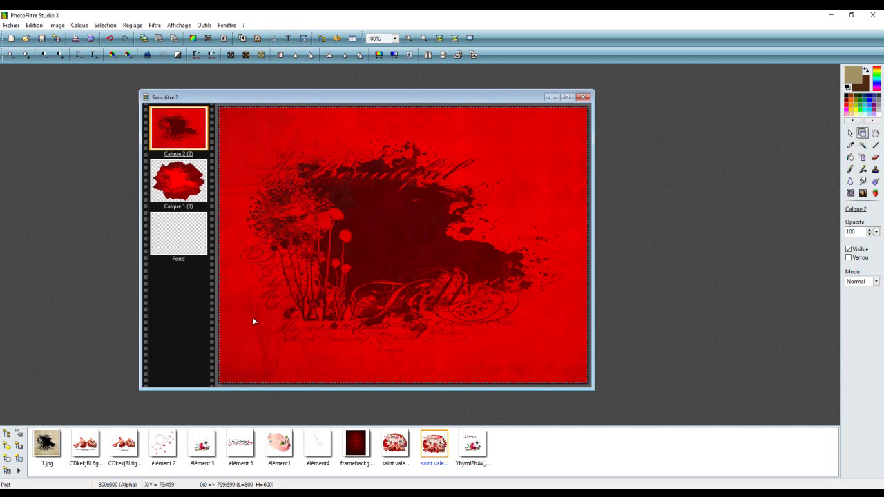
Apply the Filters Unlimited 2.0 effect Round Edge 12 from the Edges, Round category to the second red layer
left_click(155, 25)
mouse_move(197, 227)
mouse_move(266, 164)
left_click(344, 162)
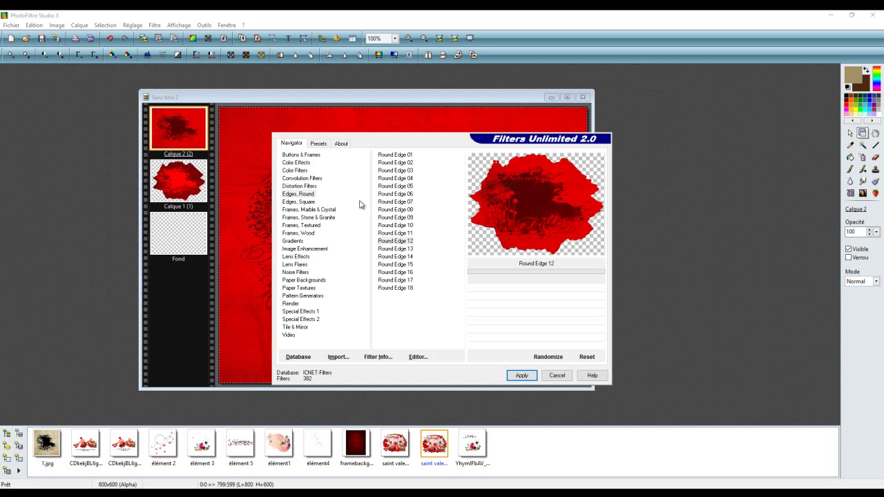
left_click(520, 375)
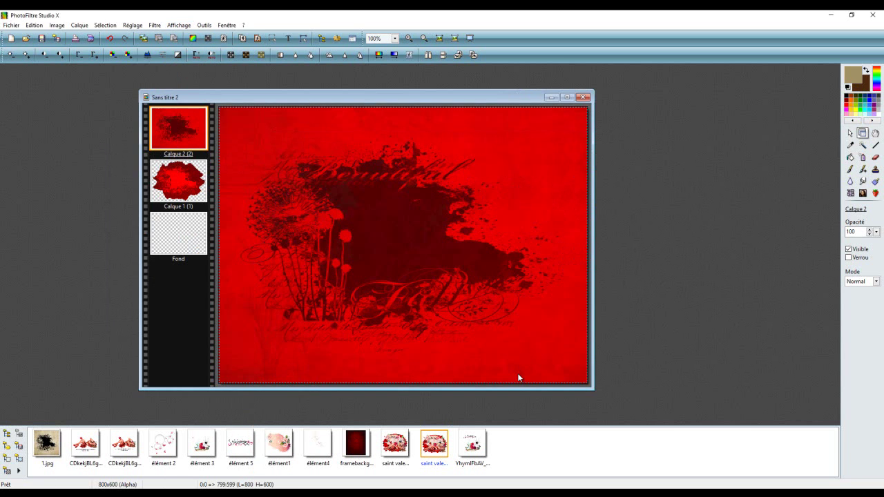
Give the second jagged-edged layer a black drop shadow with Delta X 3 and a reduced shadow opacity
double_click(192, 145)
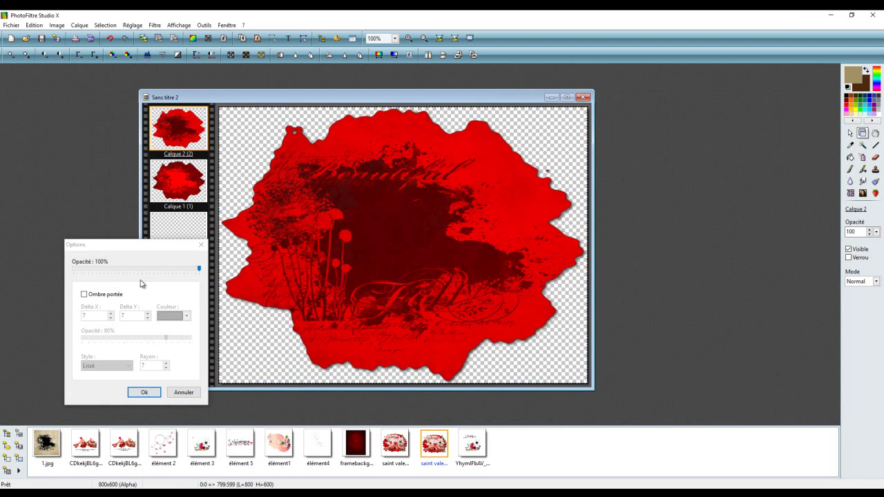
left_click(107, 298)
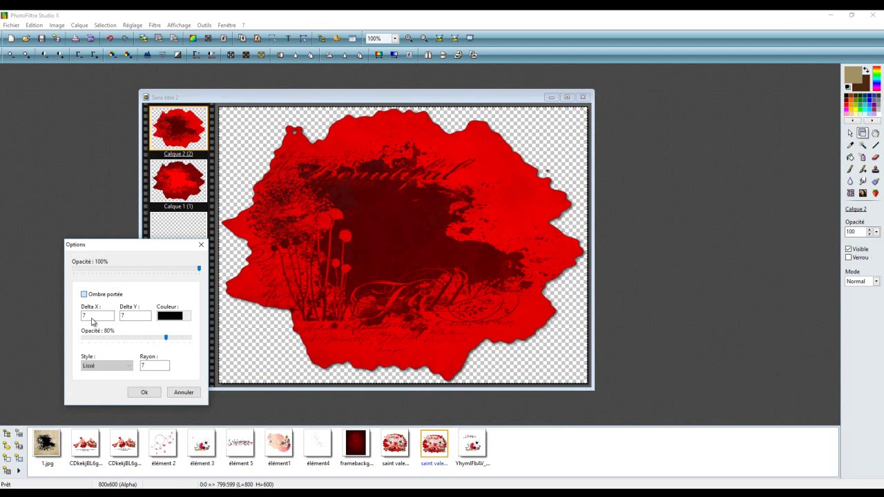
double_click(96, 316)
type("3")
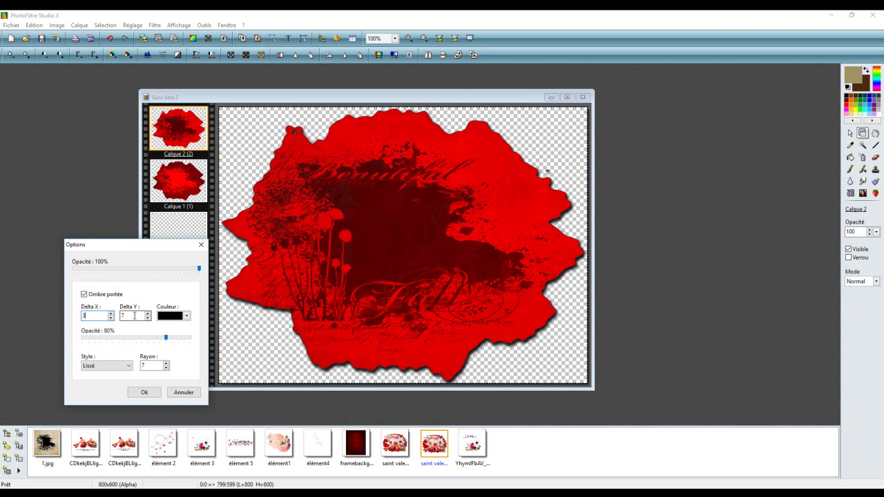
left_click(165, 339)
left_click_drag(166, 339, 146, 339)
left_click(150, 393)
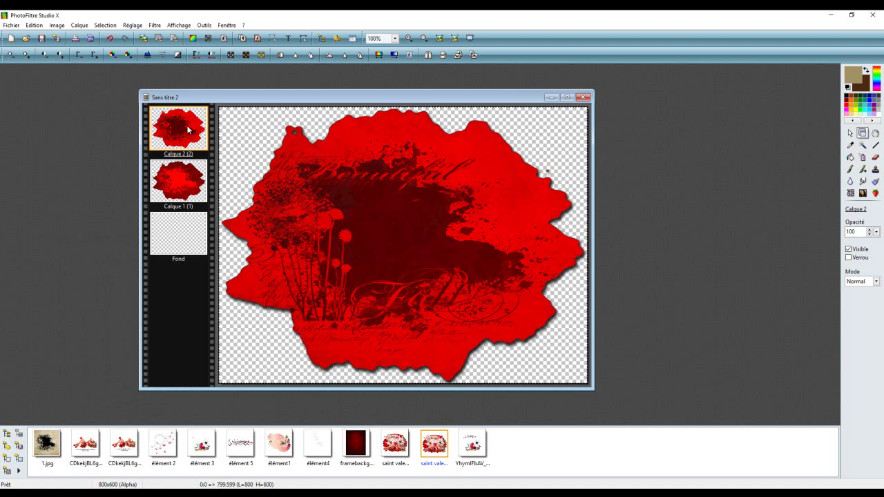
Flip the lower jagged-edged layer, Calque 1, horizontally and make Calque 2 the active layer again
left_click(186, 192)
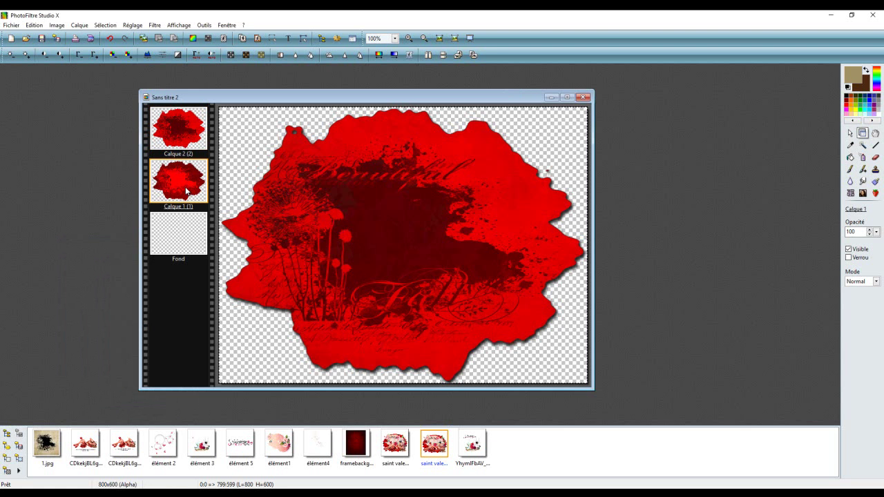
left_click(428, 55)
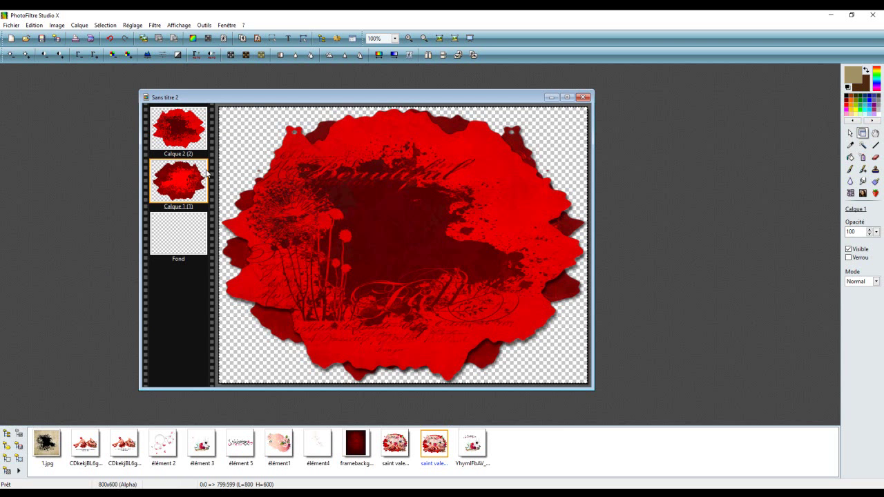
left_click(191, 139)
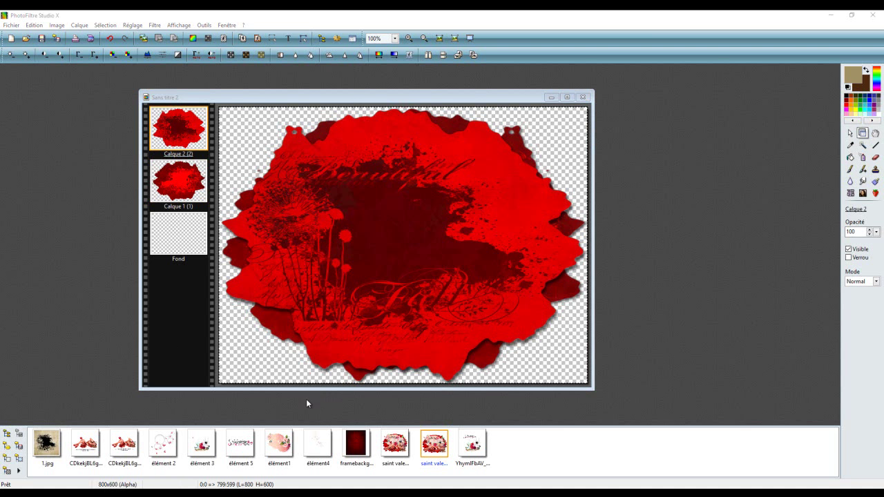
Add élément1 as a new layer above Calque 2 and set its manual position to X 76, Y 0
left_click(280, 449)
left_click_drag(281, 453, 384, 259)
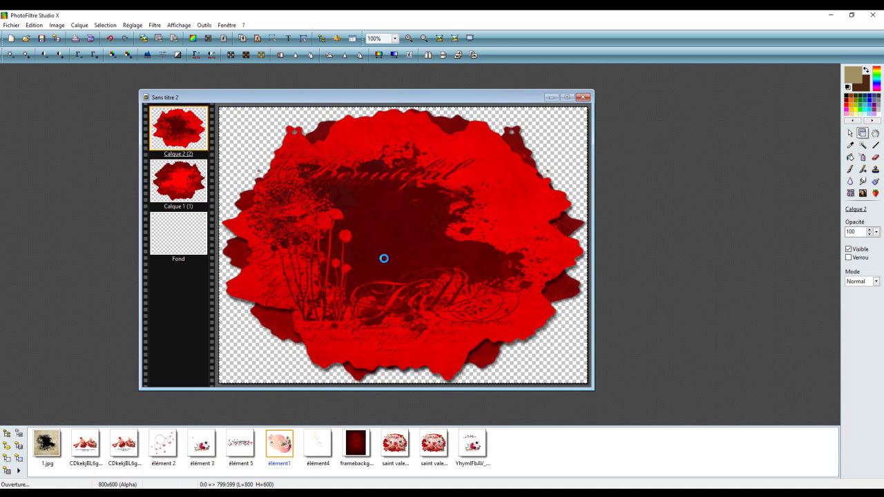
right_click(204, 144)
left_click(237, 189)
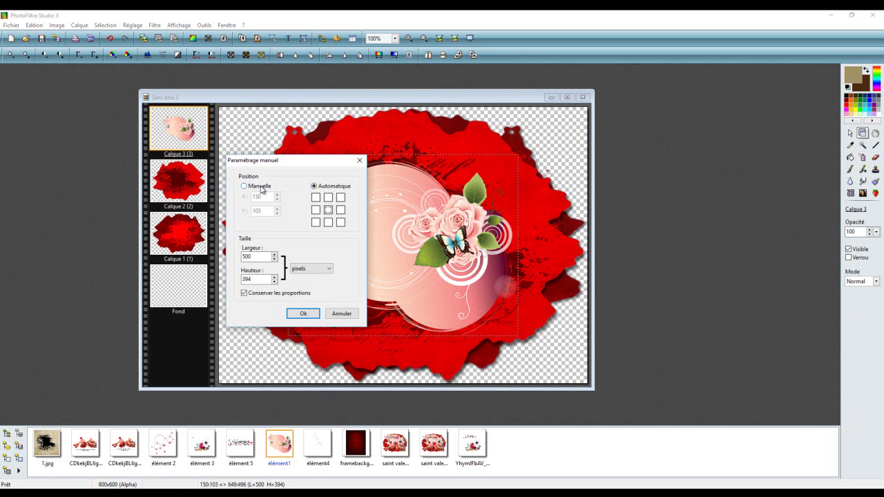
left_click(245, 186)
double_click(264, 197)
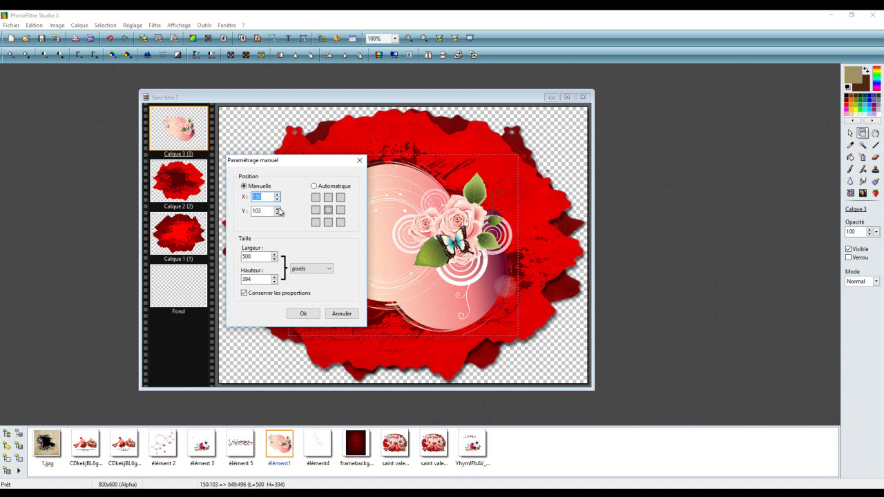
type("76")
double_click(262, 210)
type("0")
Resize the élément1 layer to 701 × 550 pixels without keeping its proportions
left_click(243, 293)
double_click(249, 257)
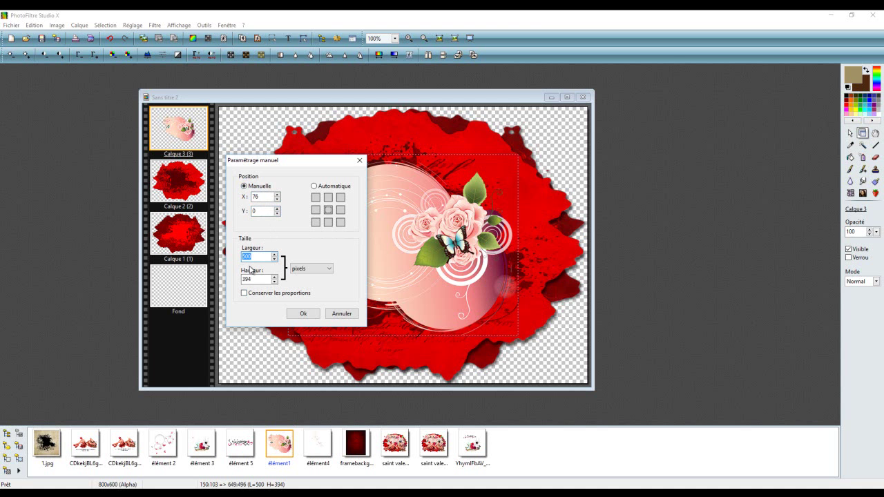
type("701")
double_click(241, 279)
left_click(298, 313)
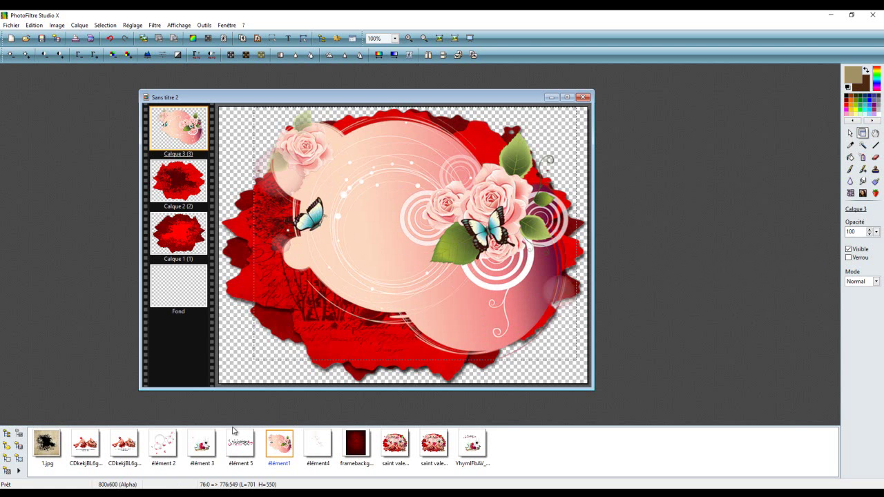
Add élément 2, the hearts and circles, as a new top layer and flip it horizontally
left_click(162, 454)
left_click_drag(162, 454, 375, 257)
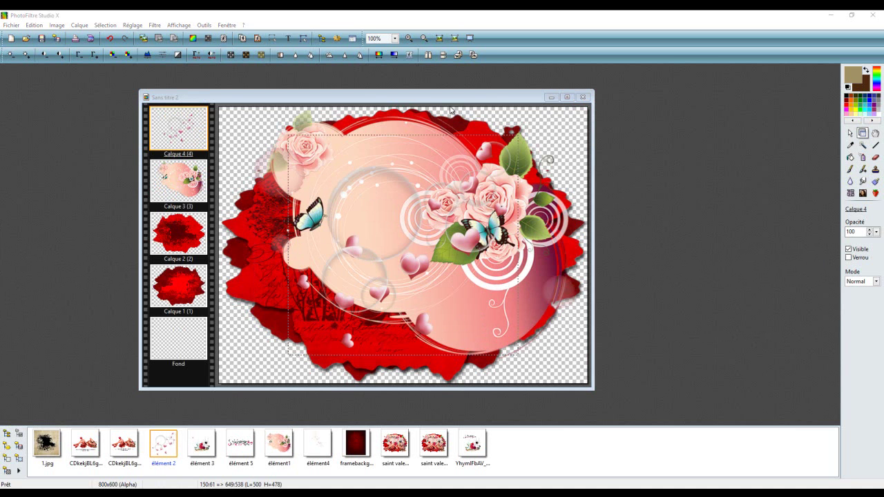
left_click(429, 58)
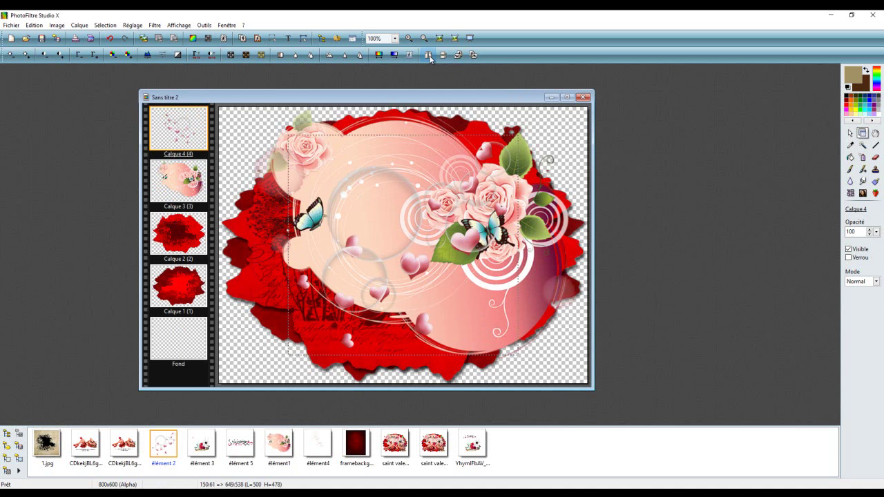
left_click(429, 56)
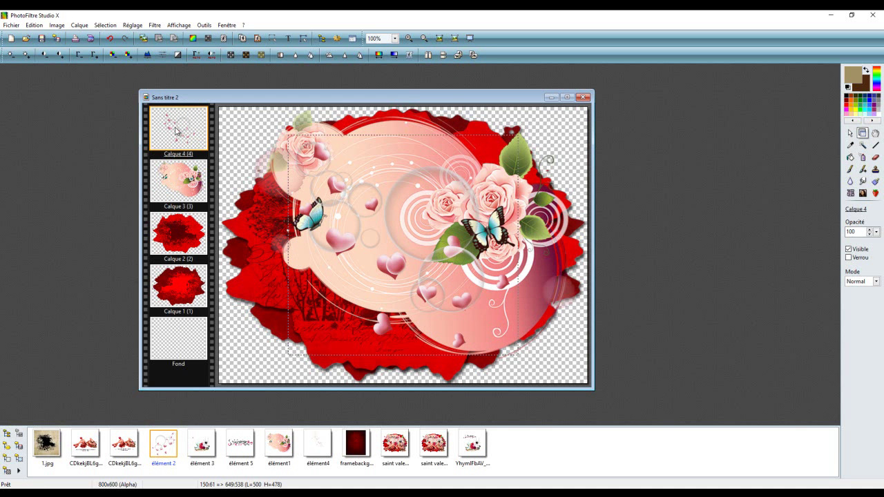
Set the hearts layer's manual position to X 1, Y 55
right_click(175, 132)
left_click(197, 171)
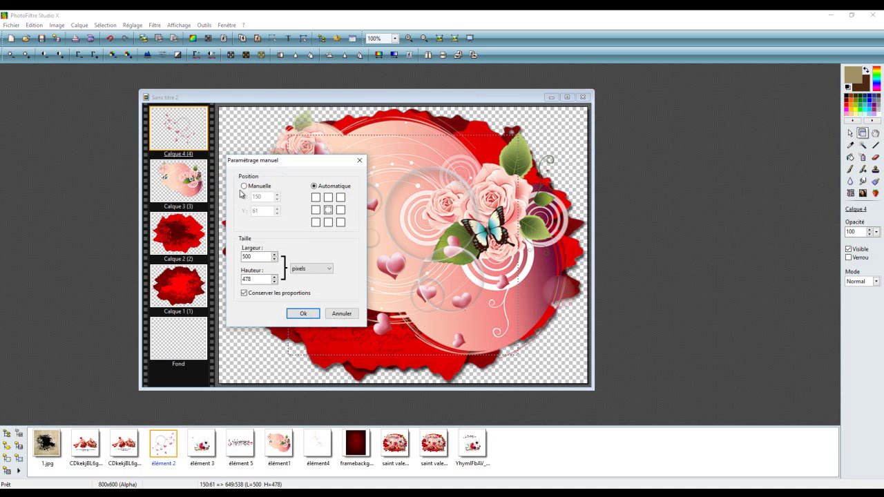
left_click(244, 187)
left_click(257, 196)
double_click(252, 197)
type("1")
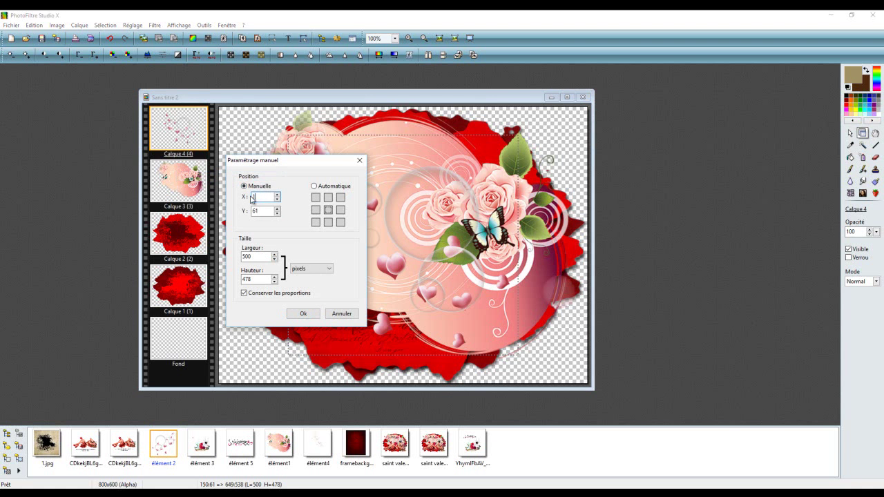
double_click(252, 212)
type("55")
left_click(302, 314)
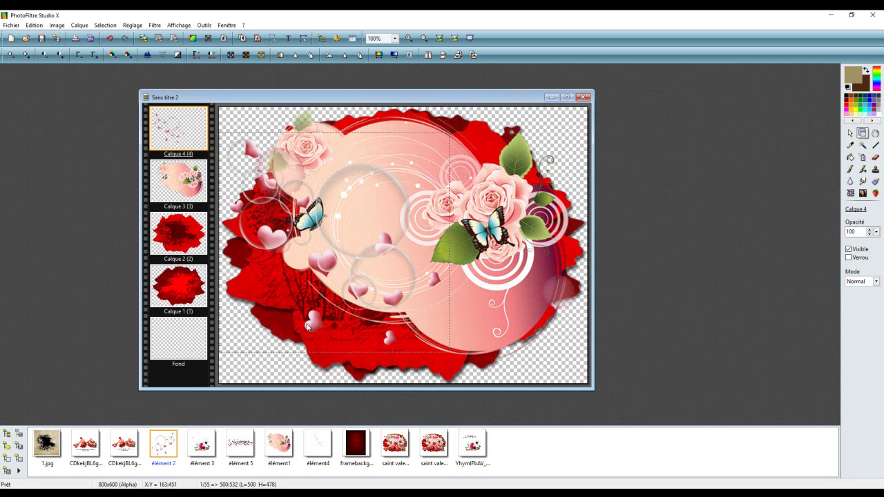
Add élément 3, the heart and Eiffel Tower cluster, as a new top layer and nudge it up 2 pixels
left_click(214, 449)
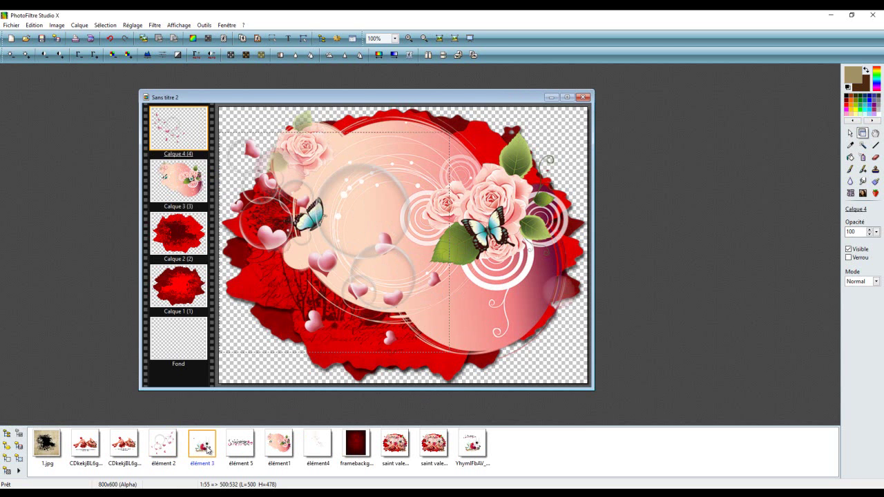
left_click_drag(435, 311, 433, 304)
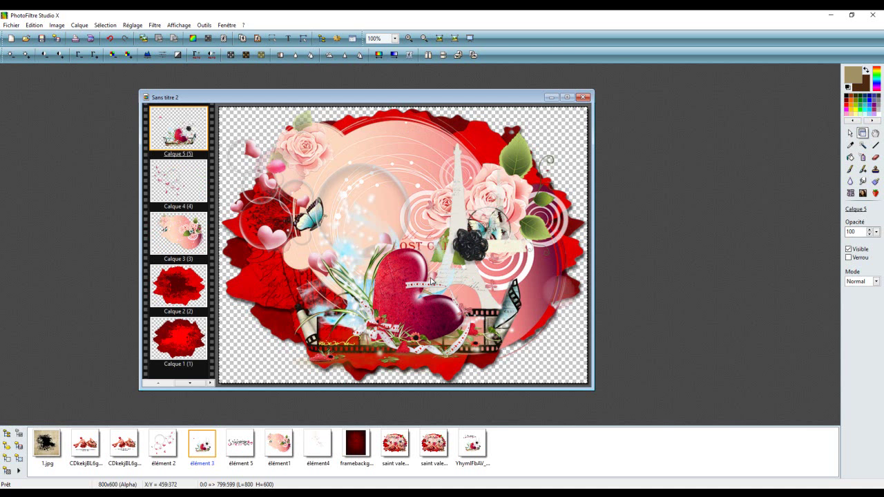
key("Up")
key("Up")
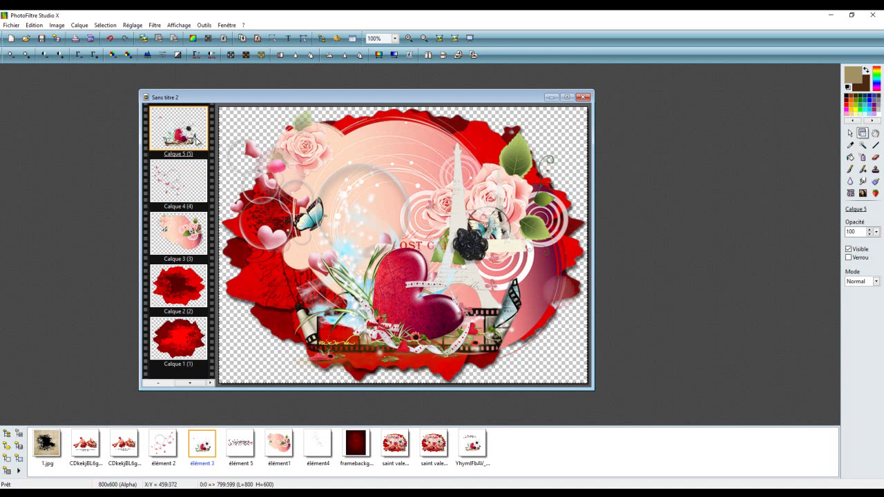
Set the heart and Eiffel Tower layer's manual position to X 26, Y -36
right_click(191, 133)
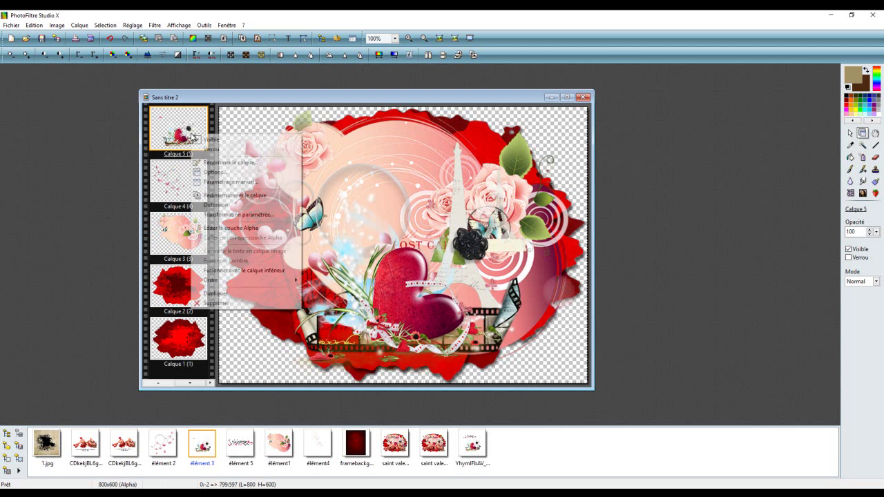
left_click(238, 182)
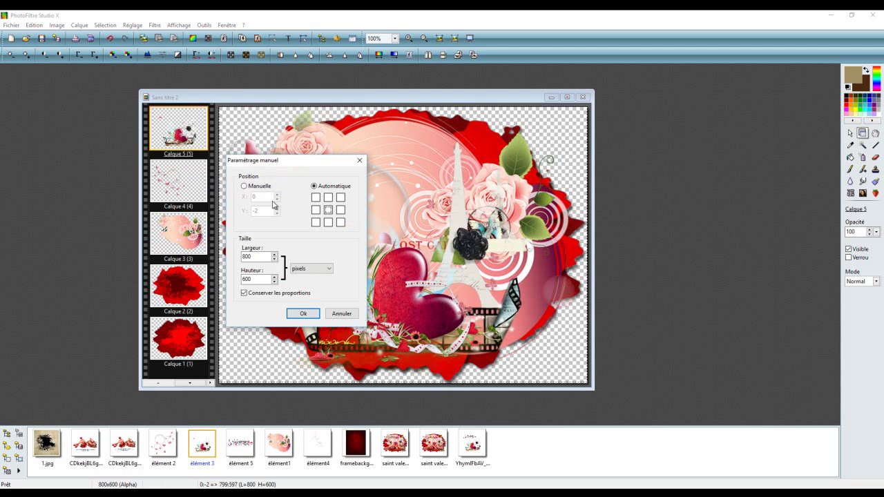
left_click(261, 186)
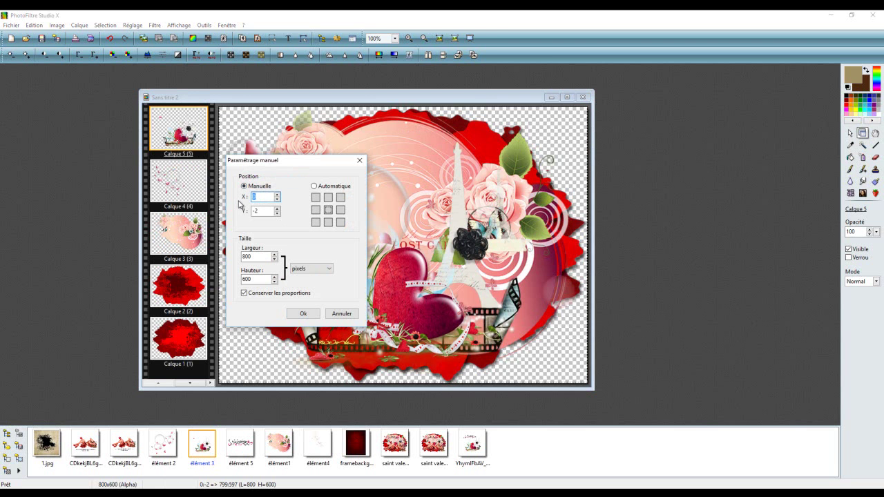
left_click(257, 211)
left_click_drag(256, 212, 300, 228)
type("-36")
left_click(303, 315)
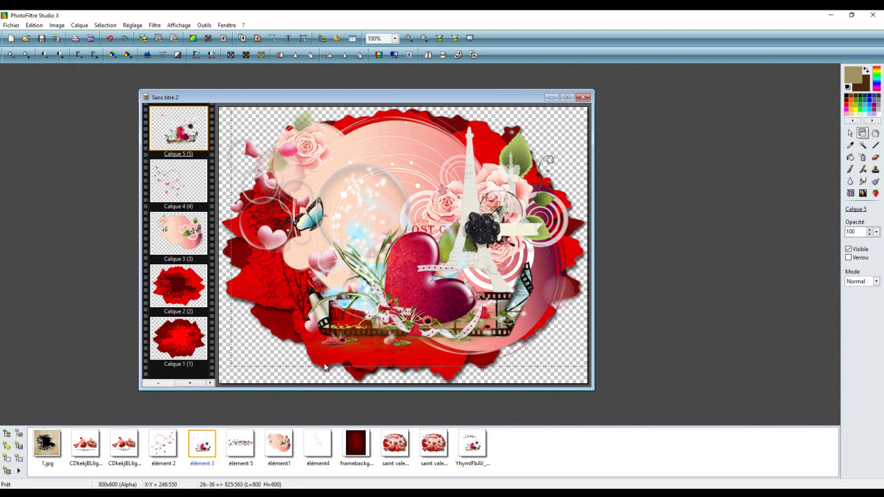
Add élément4 as a new top layer and set its manual position to X 357, Y 11
left_click(324, 452)
left_click_drag(325, 453, 423, 238)
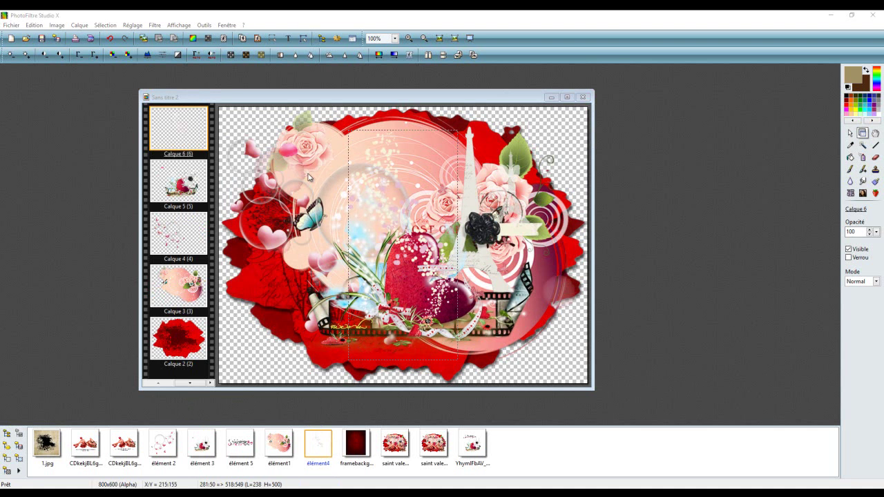
right_click(167, 116)
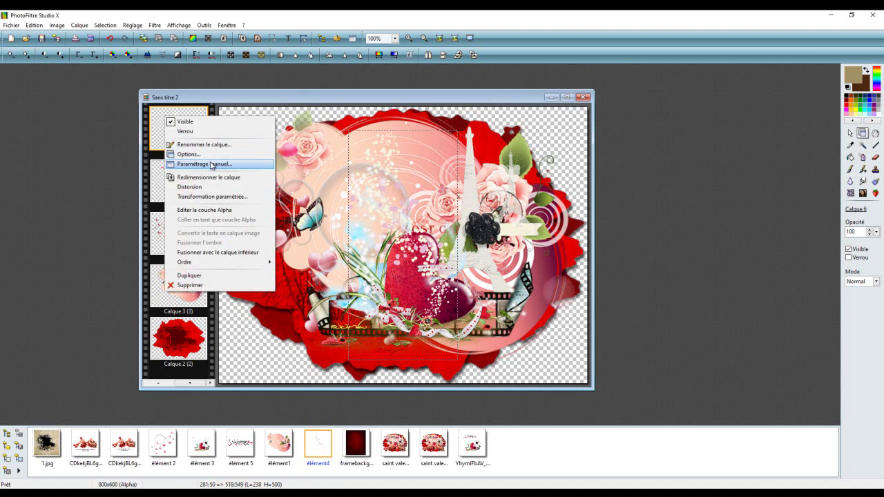
left_click(204, 164)
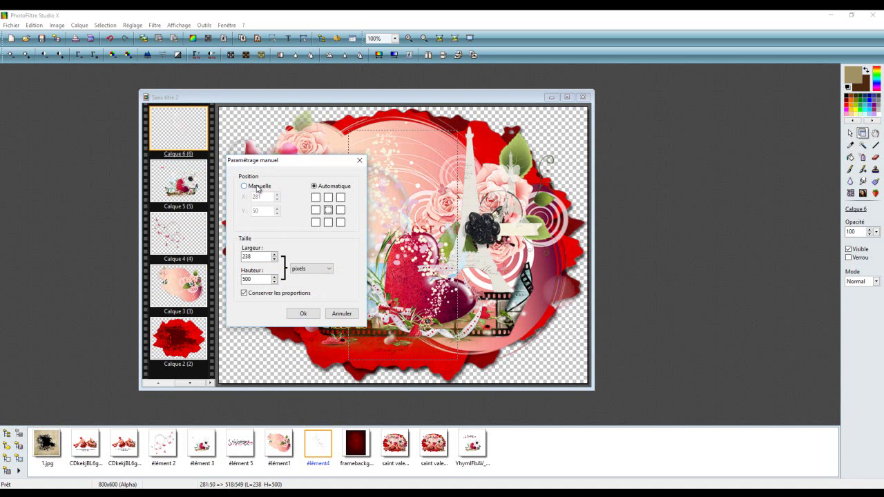
left_click(244, 186)
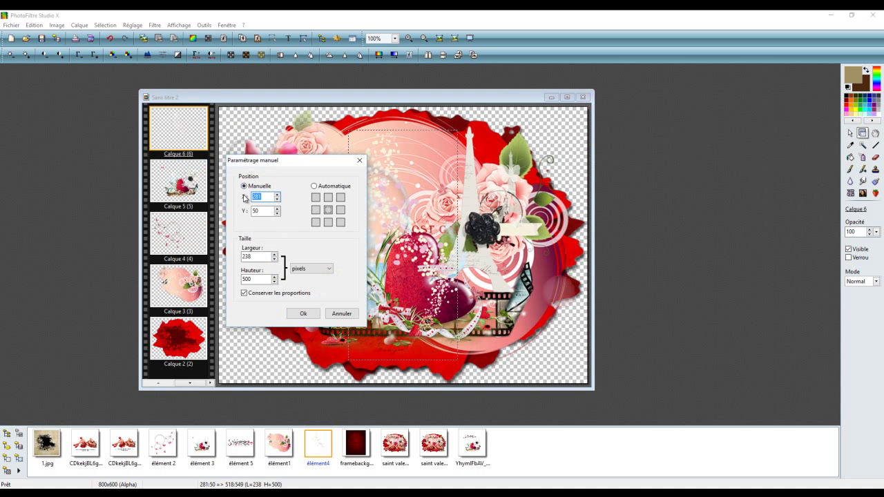
type("357")
key("Tab")
type("11")
left_click(304, 314)
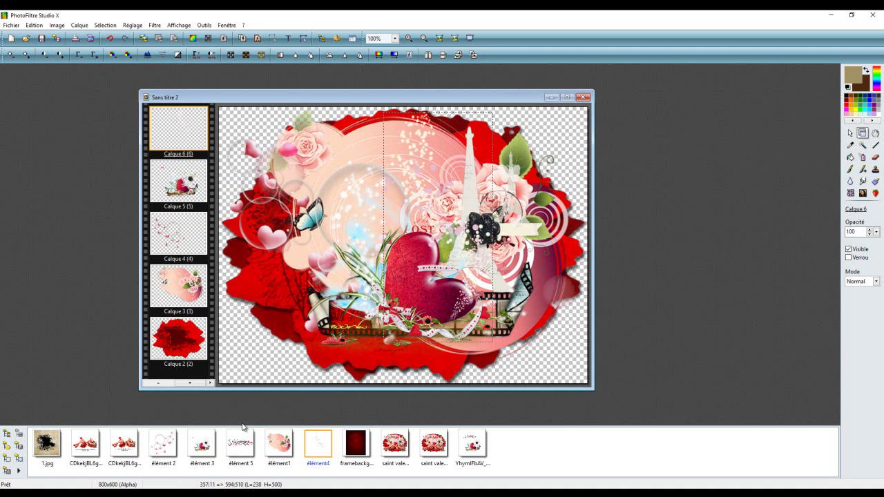
Add élément 5, the S.Valentine Day title, as a new top layer and move it to about X 157, Y 70
left_click(240, 453)
left_click_drag(241, 454, 384, 216)
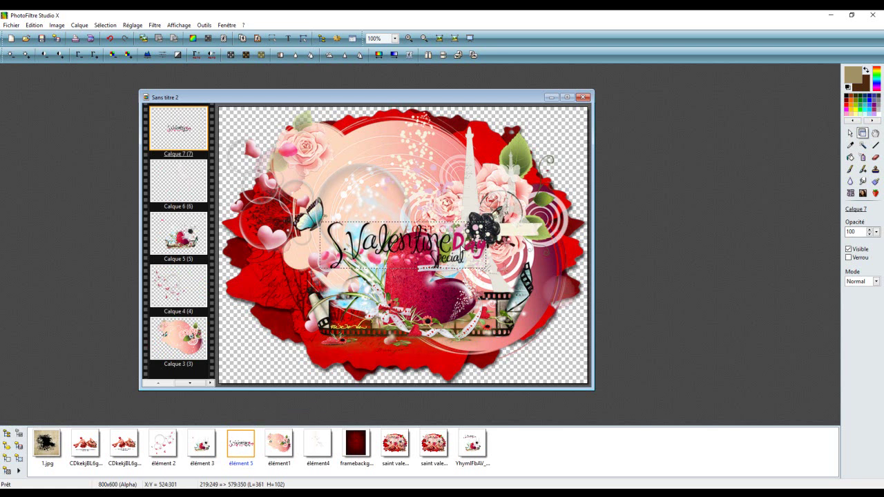
left_click_drag(460, 244, 434, 165)
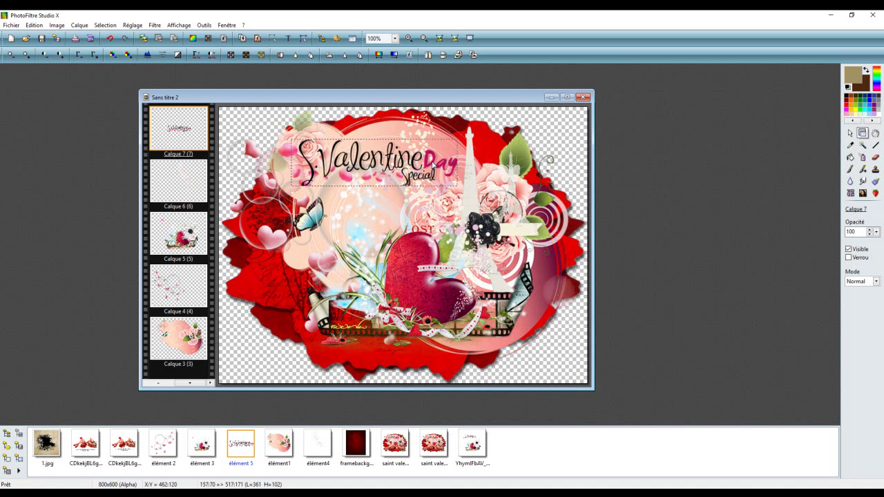
Set the S.Valentine Day title layer's manual position to X 166, Y 73
right_click(138, 139)
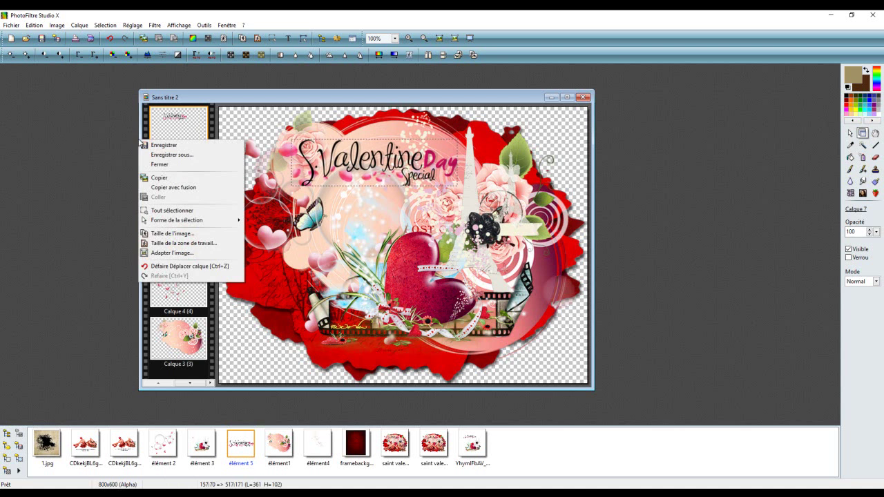
right_click(167, 130)
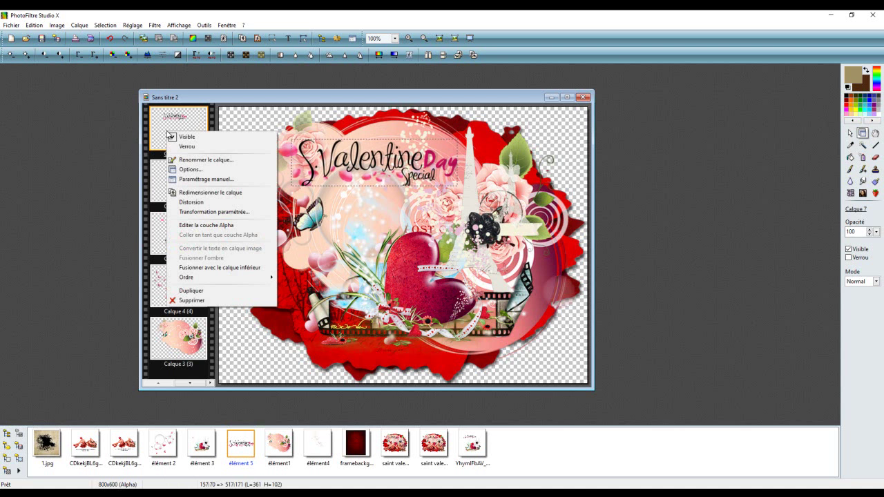
left_click(216, 179)
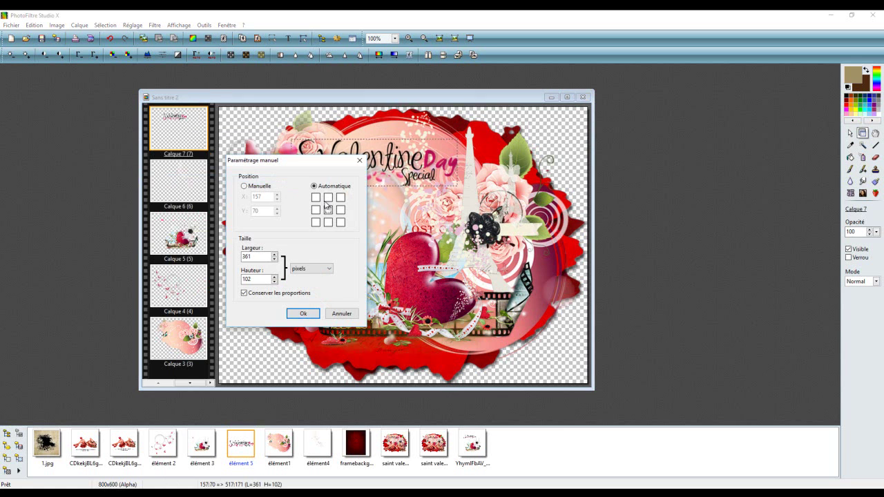
left_click(271, 187)
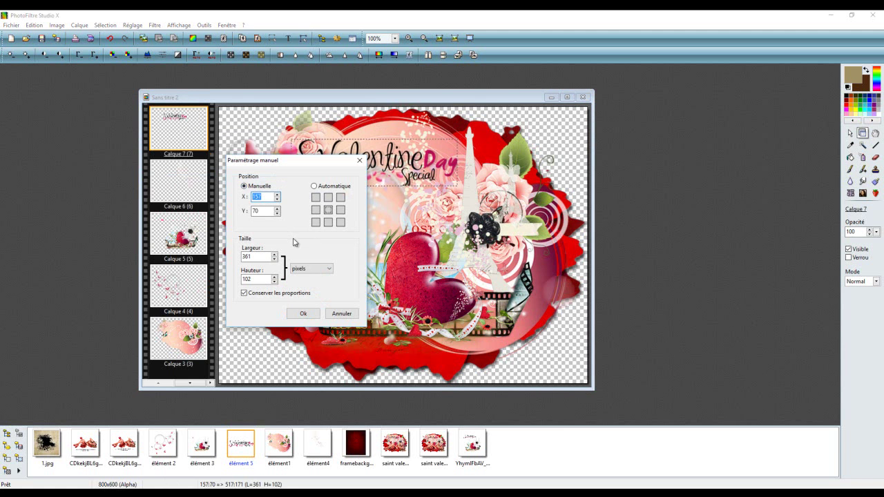
type("166")
left_click(269, 213)
left_click(278, 209)
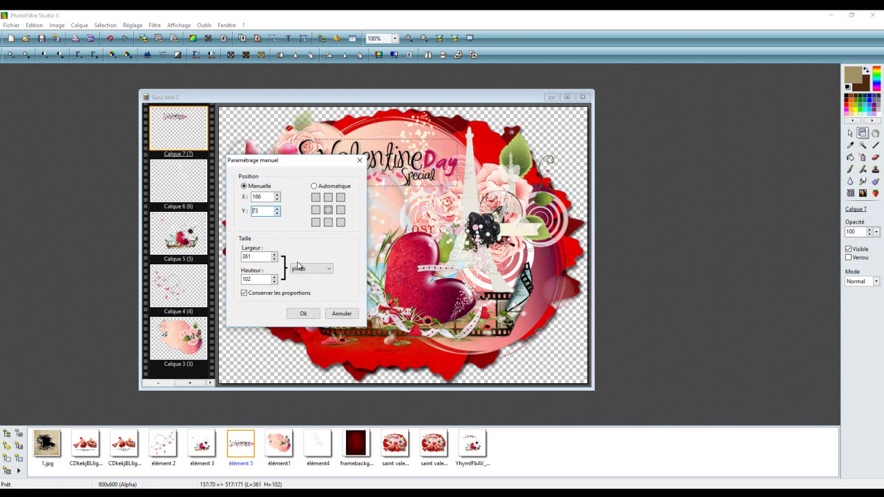
left_click(304, 314)
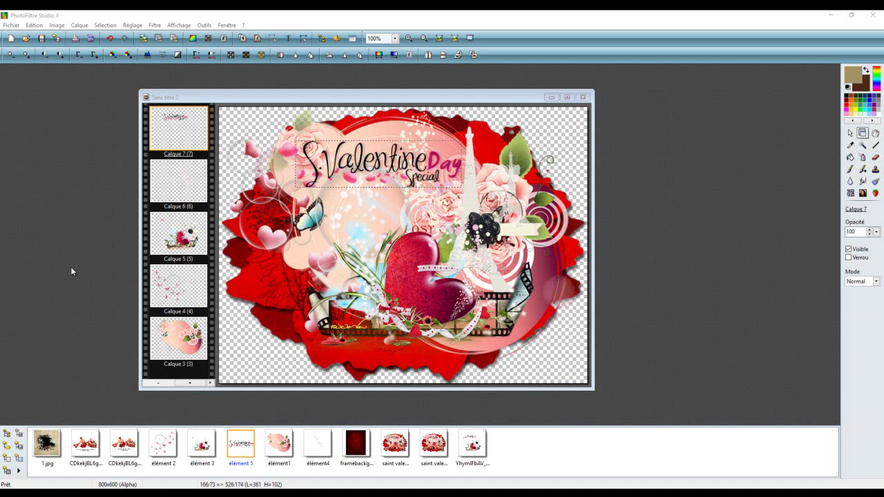
left_click(125, 447)
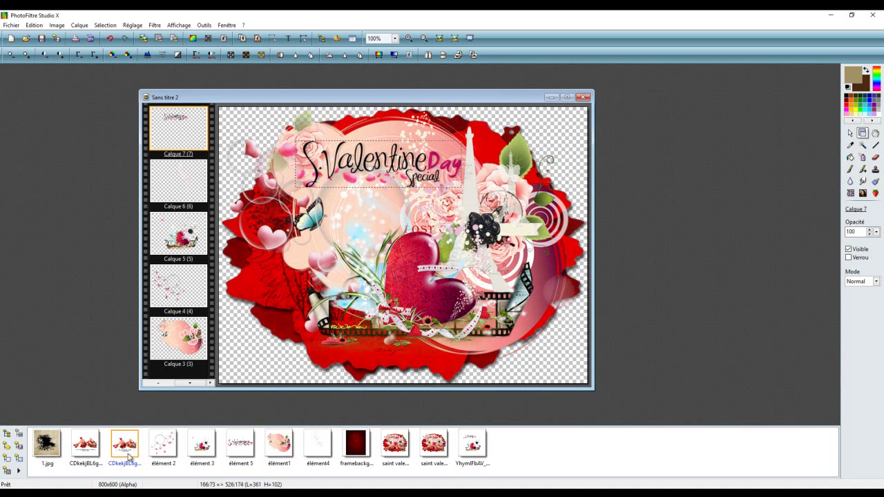
left_click(93, 452)
left_click_drag(94, 453, 94, 360)
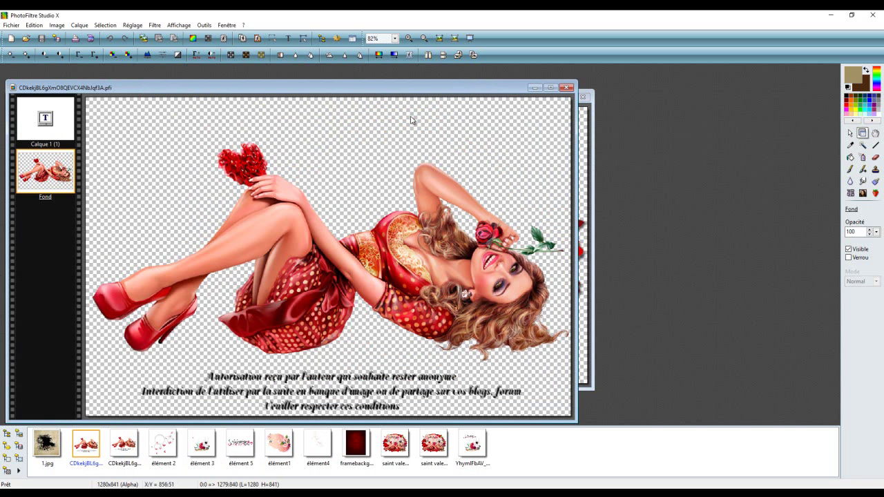
left_click_drag(409, 94, 414, 76)
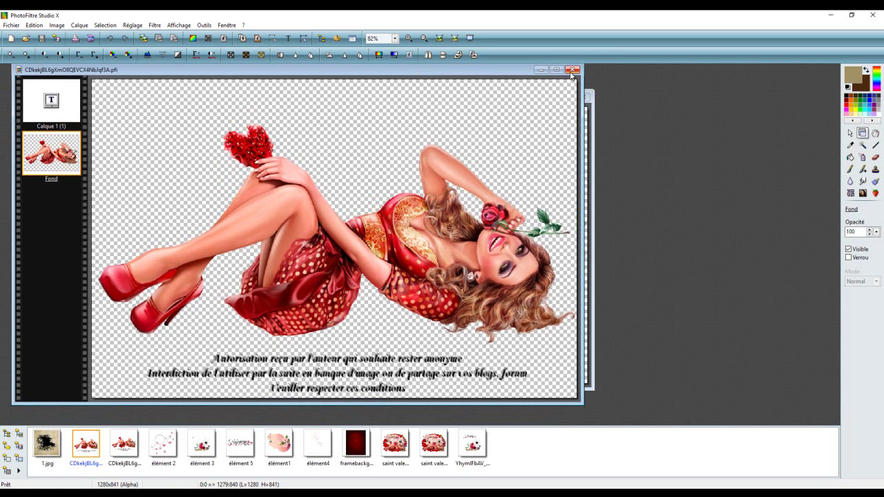
left_click_drag(375, 73, 393, 83)
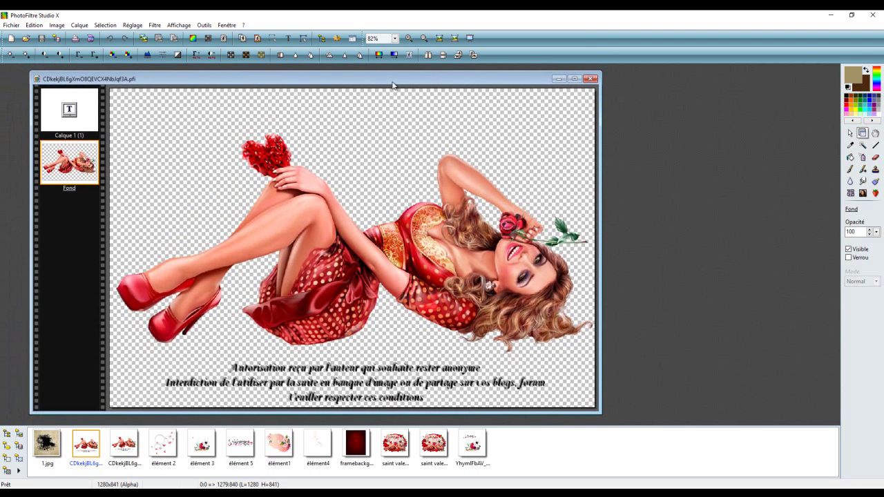
left_click(590, 79)
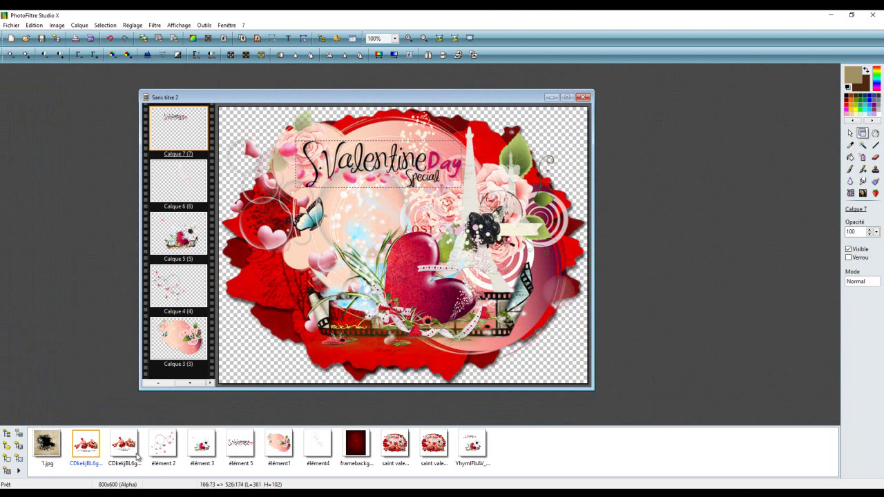
Open the PNG image of the reclining woman and draw a rectangular selection of about 1268 × 604 pixels around her, excluding the notice text
double_click(132, 454)
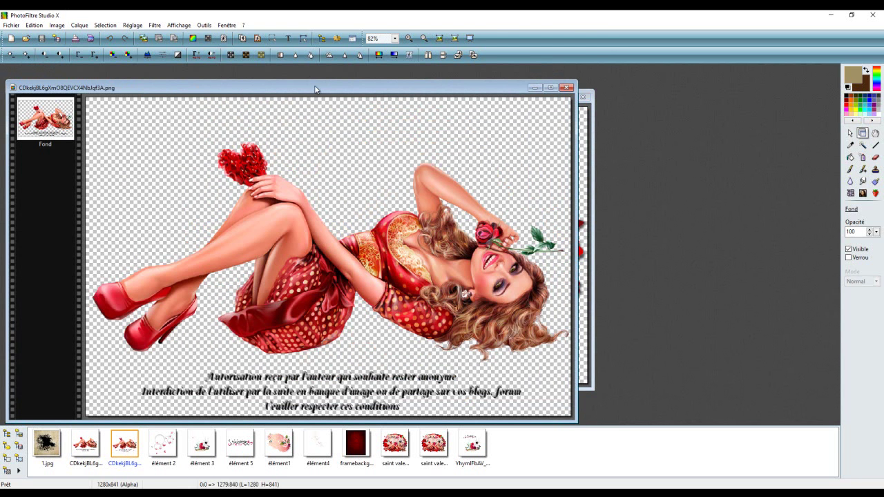
left_click_drag(315, 88, 337, 67)
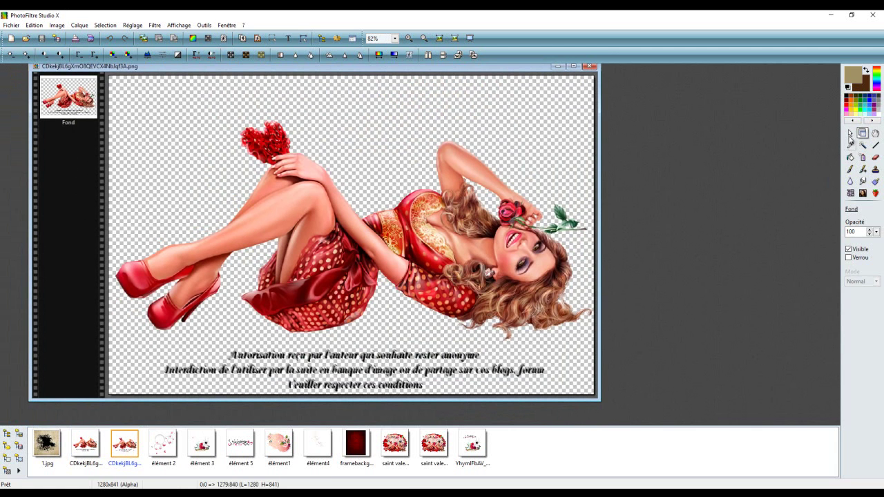
left_click(851, 132)
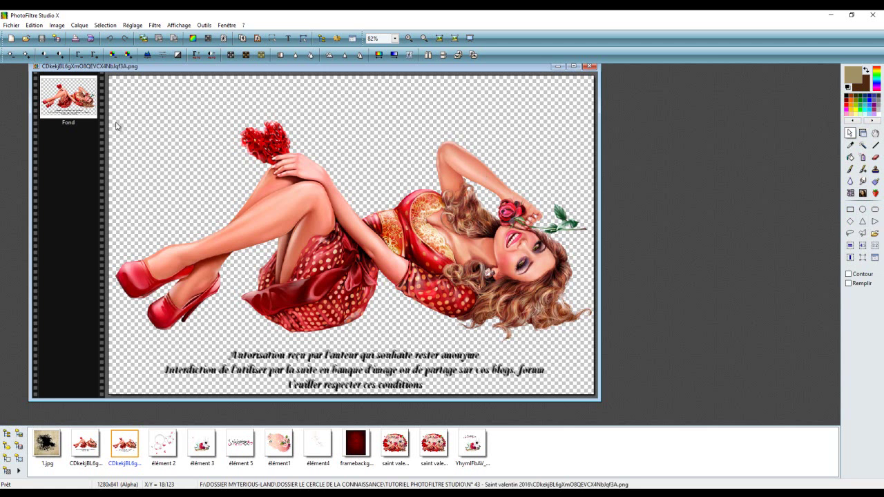
left_click_drag(114, 111, 598, 350)
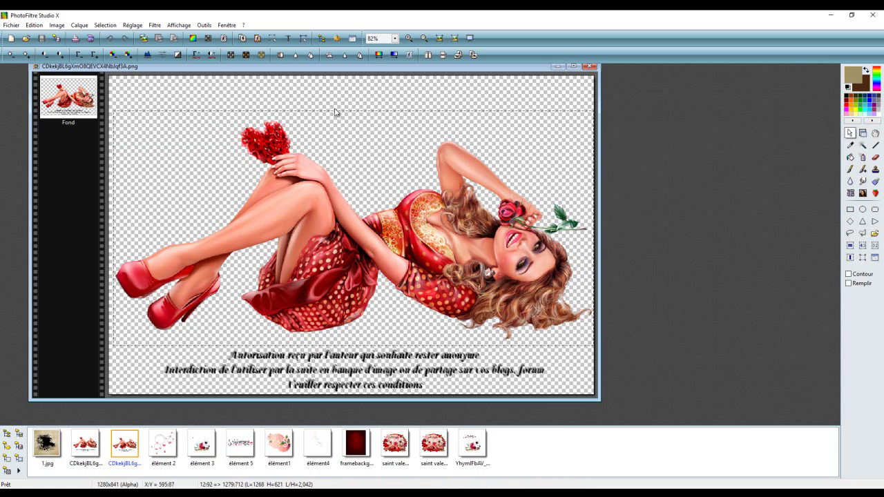
left_click_drag(335, 110, 336, 117)
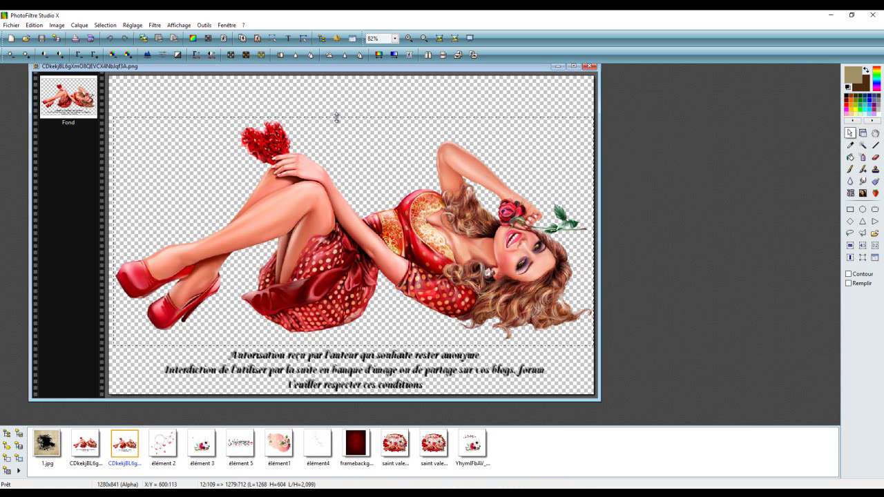
Copy the selected woman, close her source image and paste her into the Valentine composition as a new top layer
right_click(342, 142)
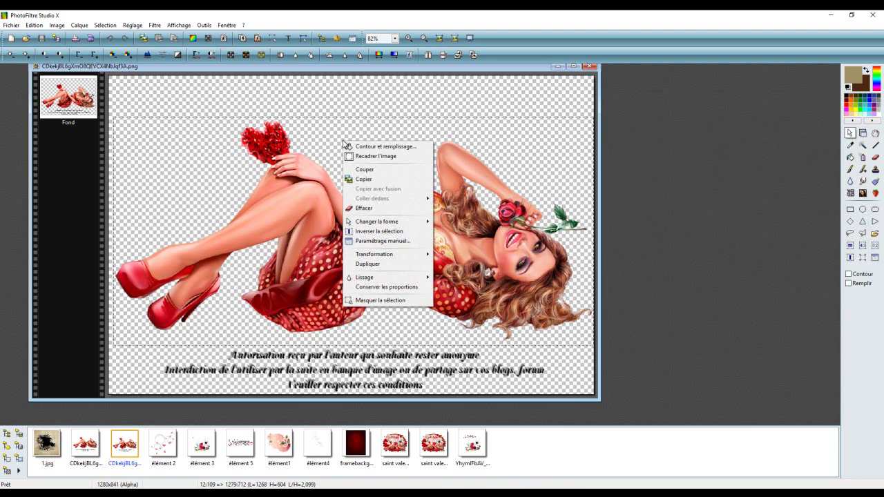
left_click(365, 179)
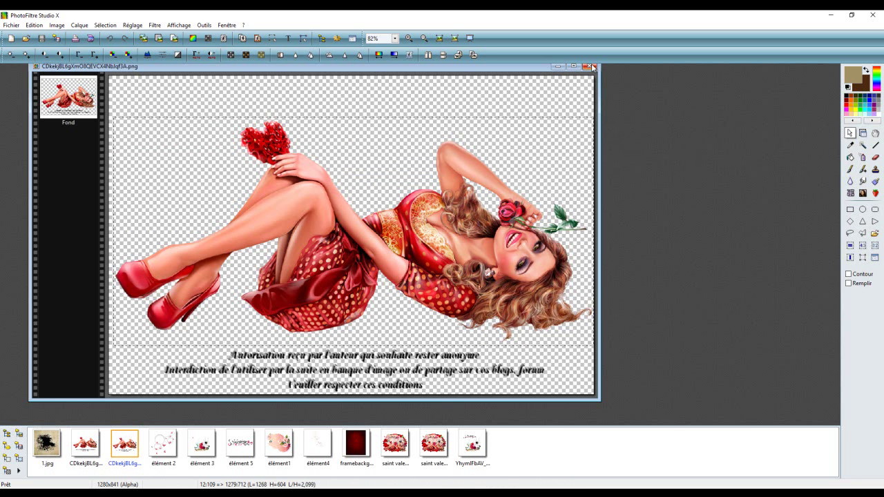
key("ctrl+shift+v")
left_click(325, 110)
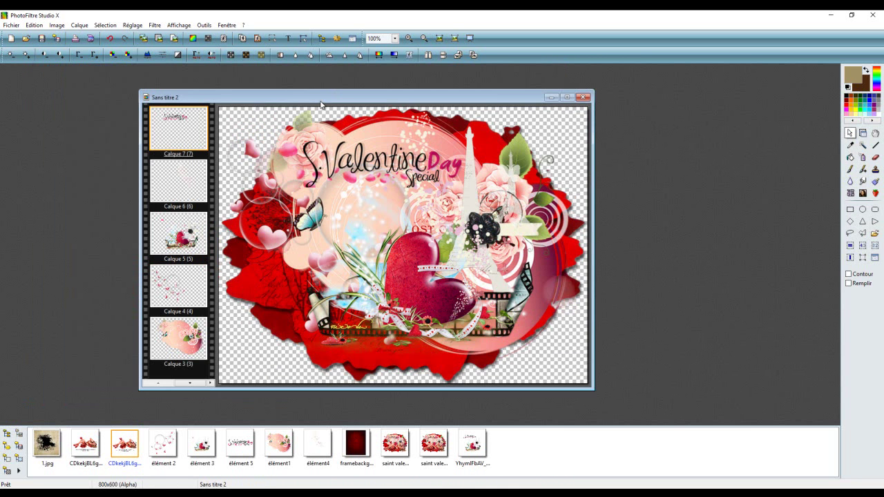
right_click(320, 103)
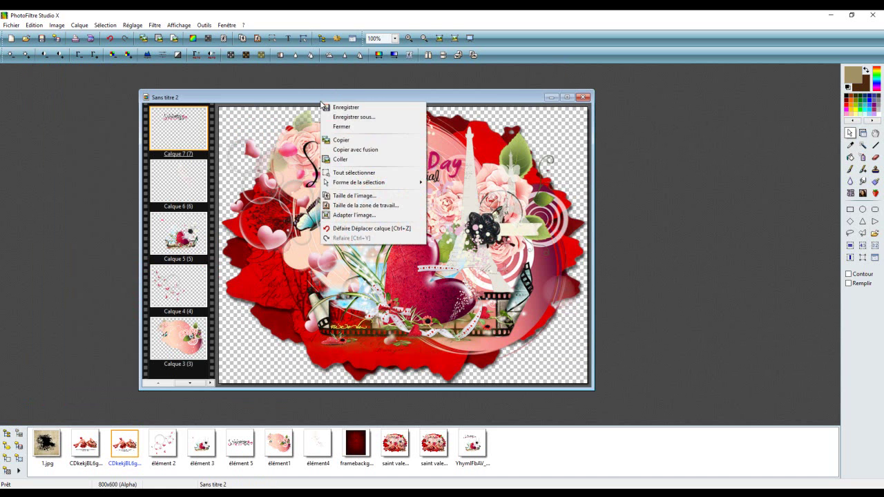
left_click(359, 160)
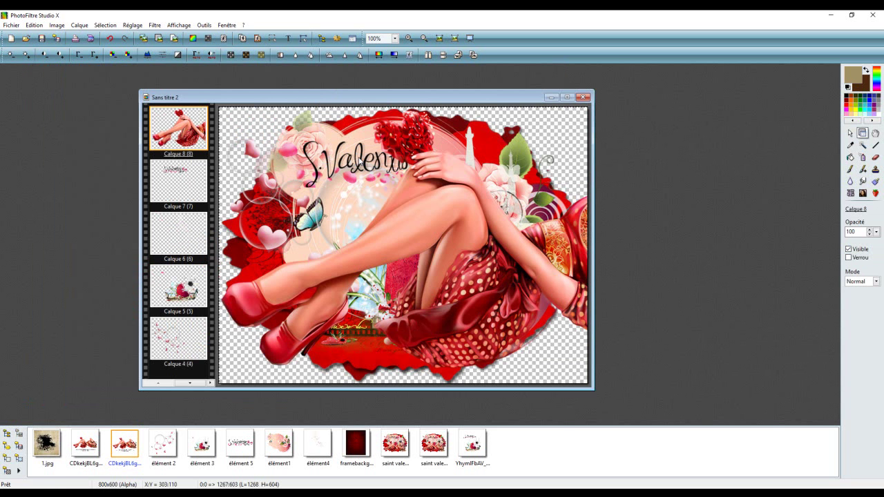
Resize the woman layer proportionally to 757 pixels wide and set its manual position to X 16, Y 236
right_click(199, 130)
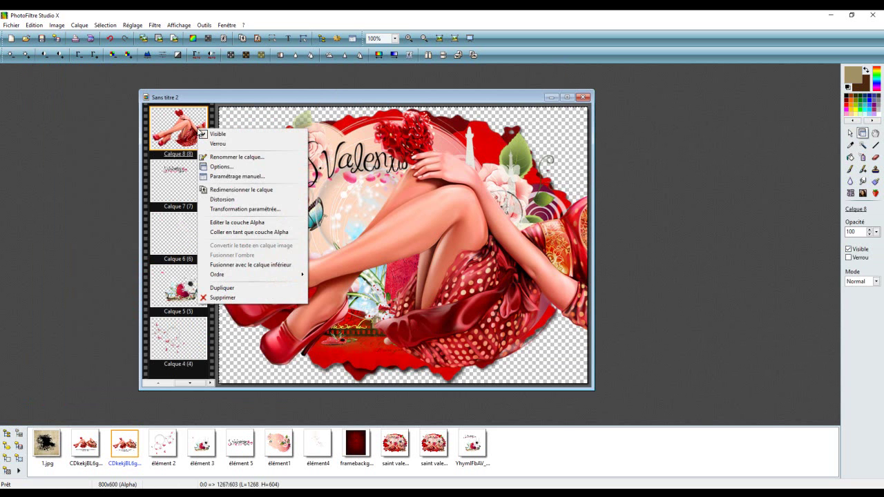
left_click(220, 177)
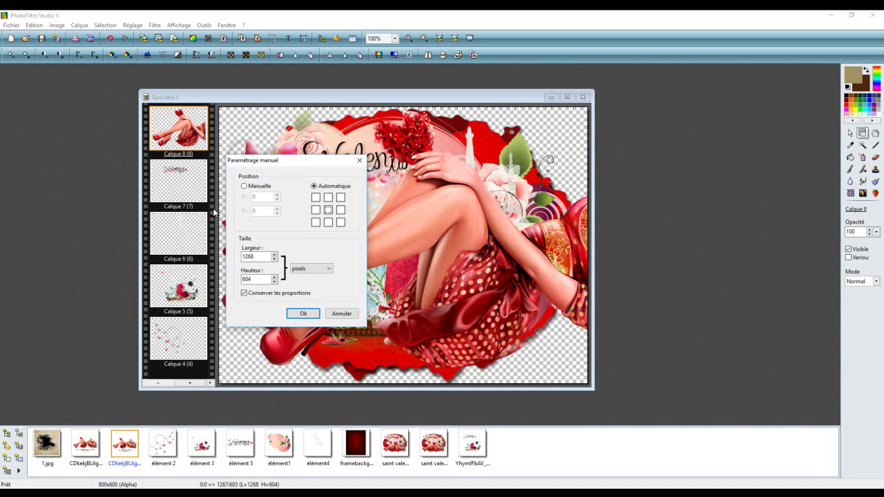
left_click(246, 186)
double_click(267, 198)
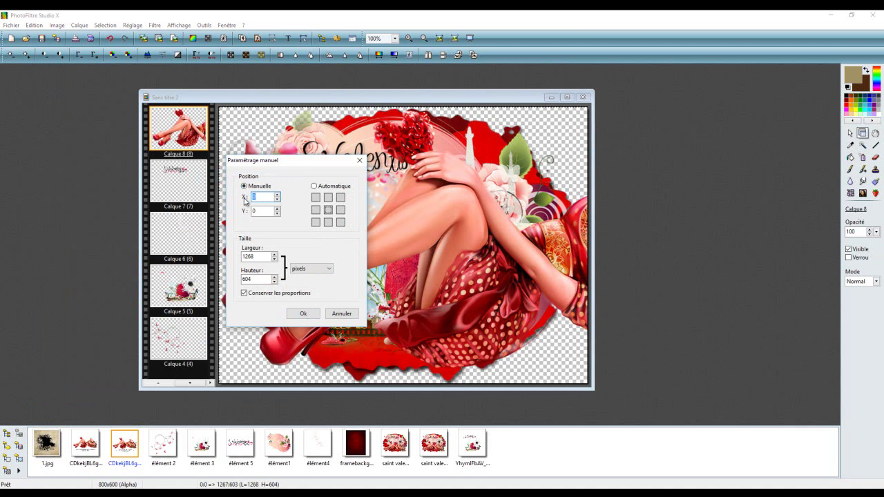
key("Tab")
double_click(259, 256)
type("757")
left_click(294, 312)
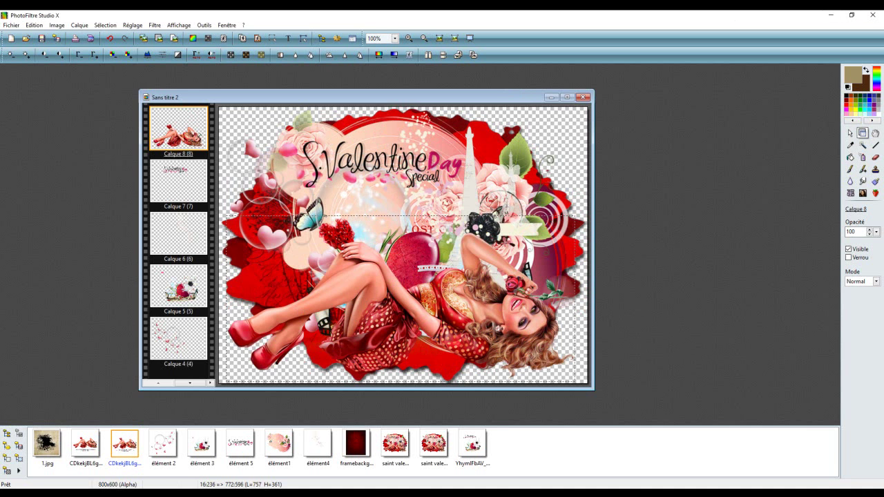
Give the woman layer a black smooth drop shadow with Delta X 3, Delta Y 4, 52% opacity and radius 16
double_click(163, 146)
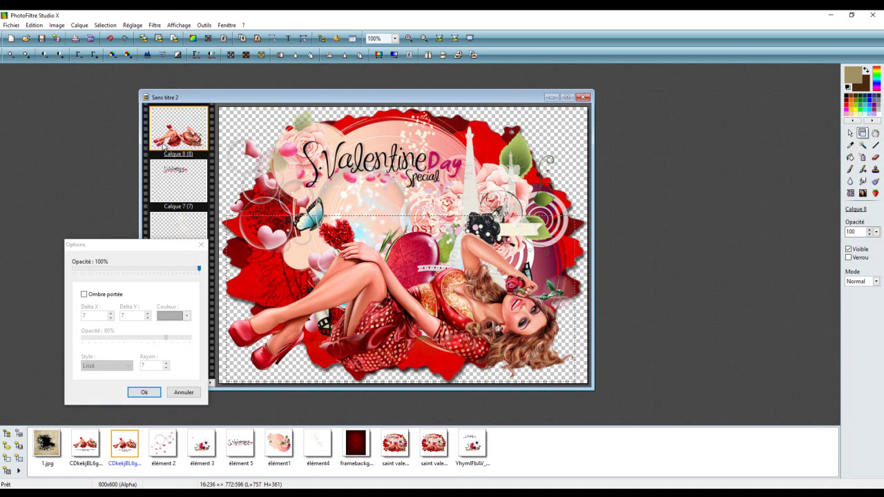
left_click(84, 294)
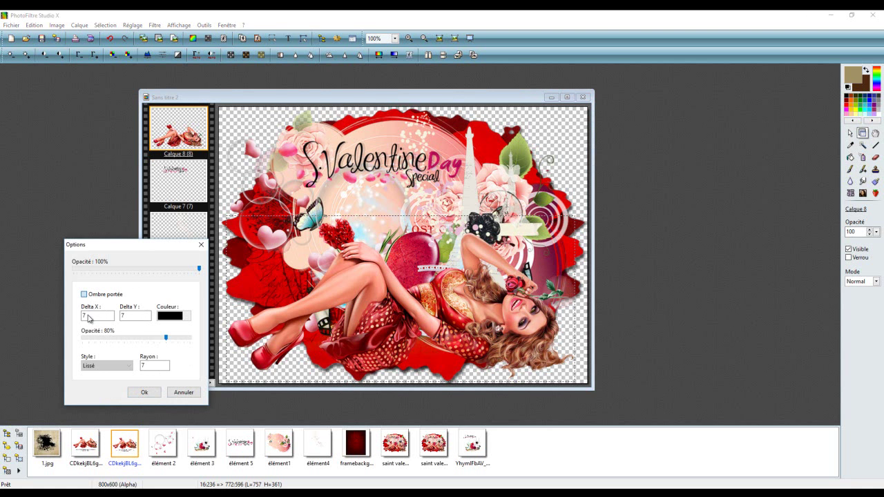
double_click(88, 315)
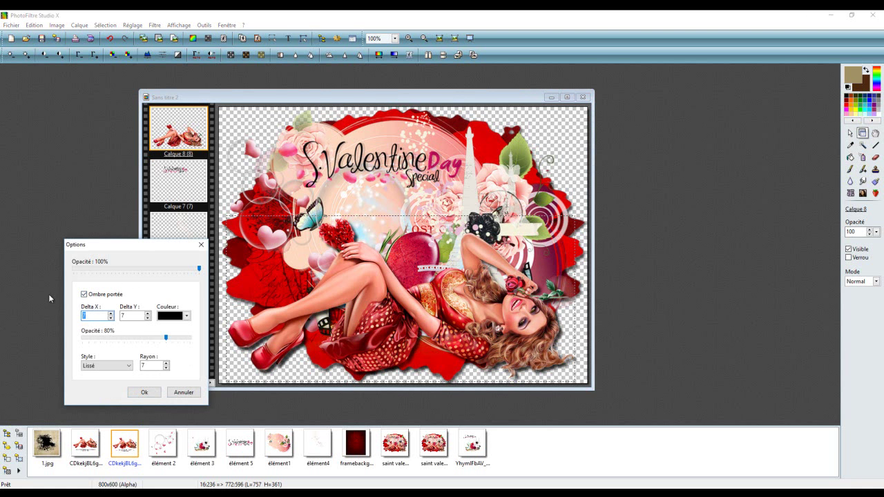
type("3")
key("Tab")
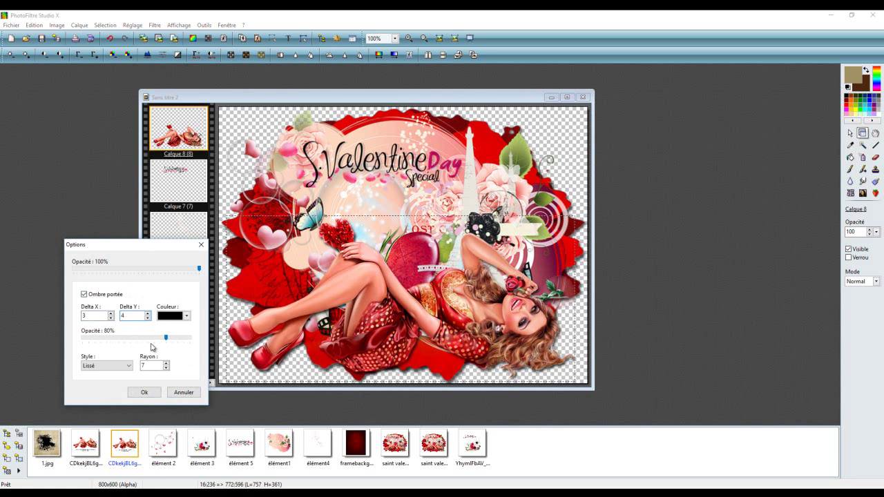
left_click_drag(166, 339, 135, 342)
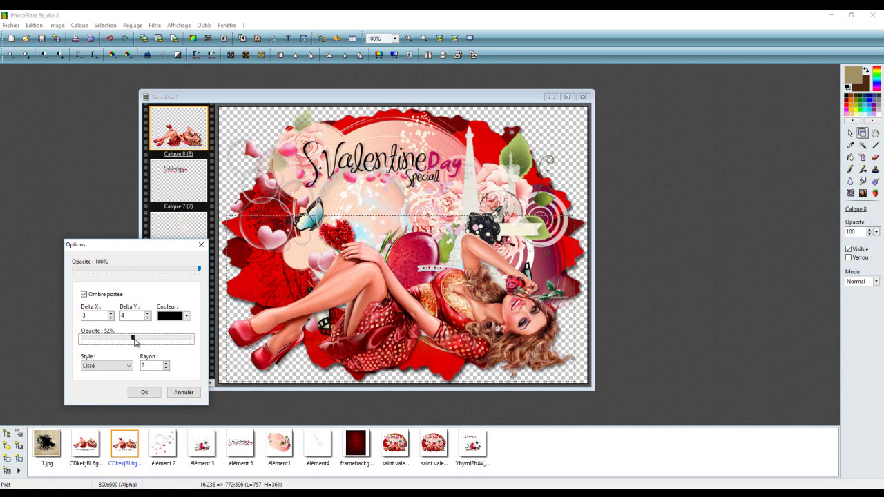
left_click_drag(135, 339, 134, 358)
key("Tab")
key("Tab")
type("16")
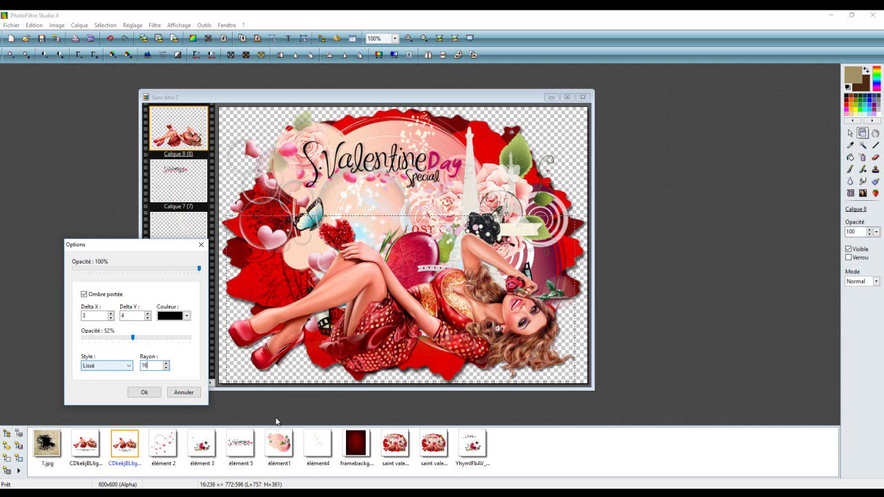
left_click(145, 393)
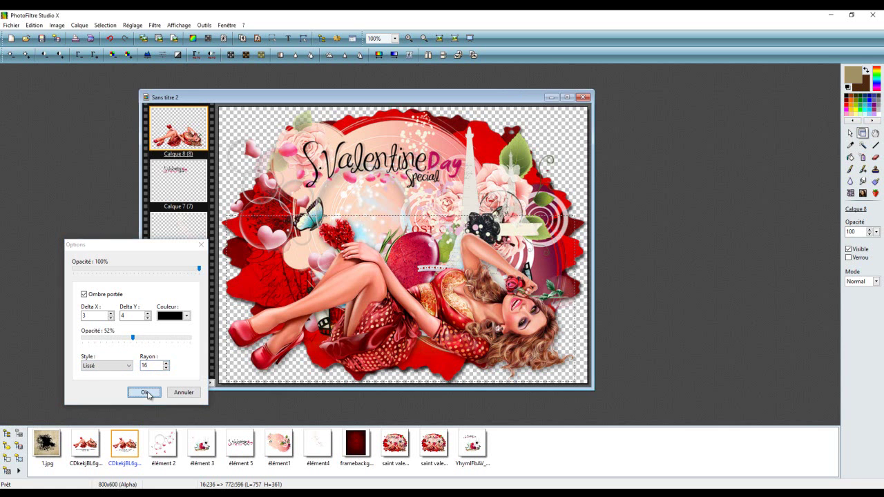
Merge the drop shadow into the woman layer and flatten all layers into the background
right_click(169, 140)
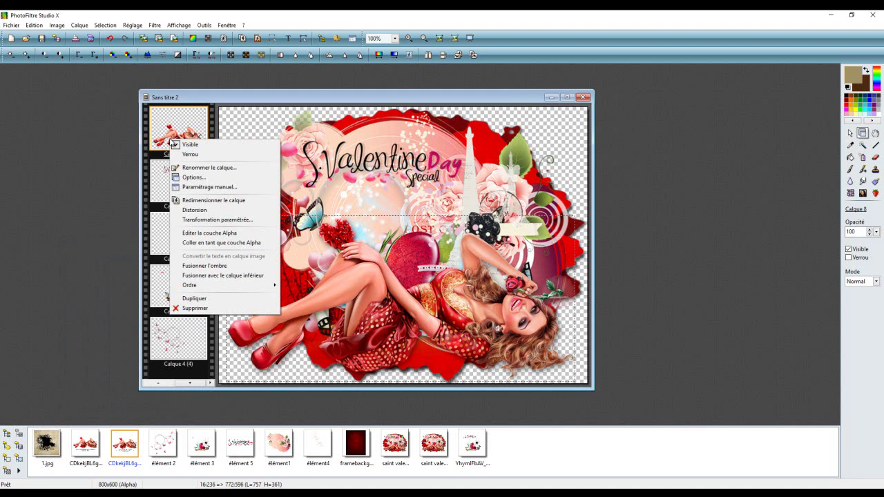
left_click(219, 267)
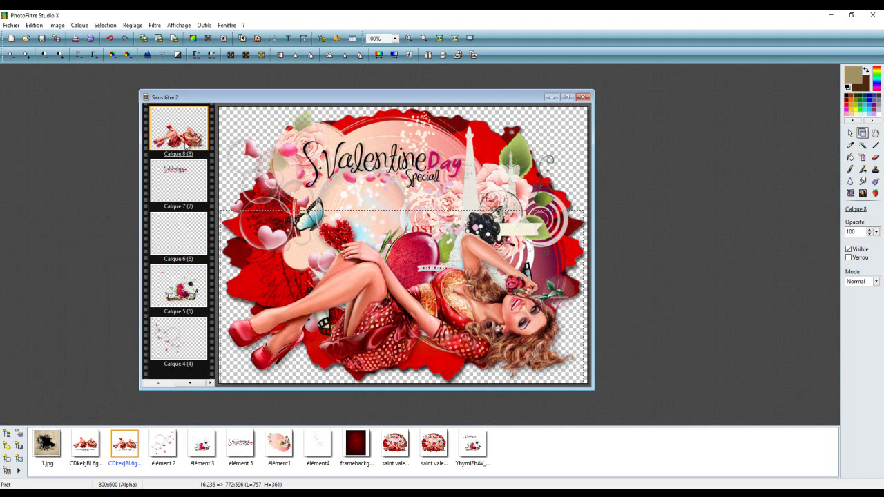
left_click(79, 25)
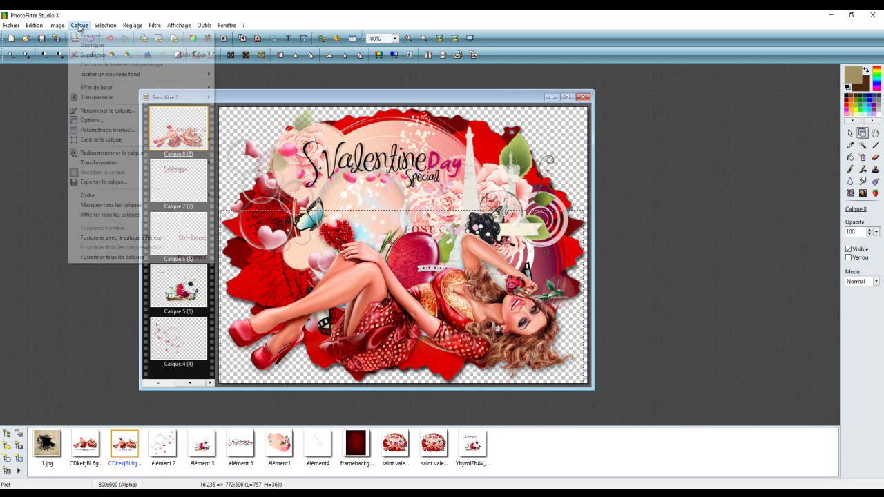
left_click(123, 258)
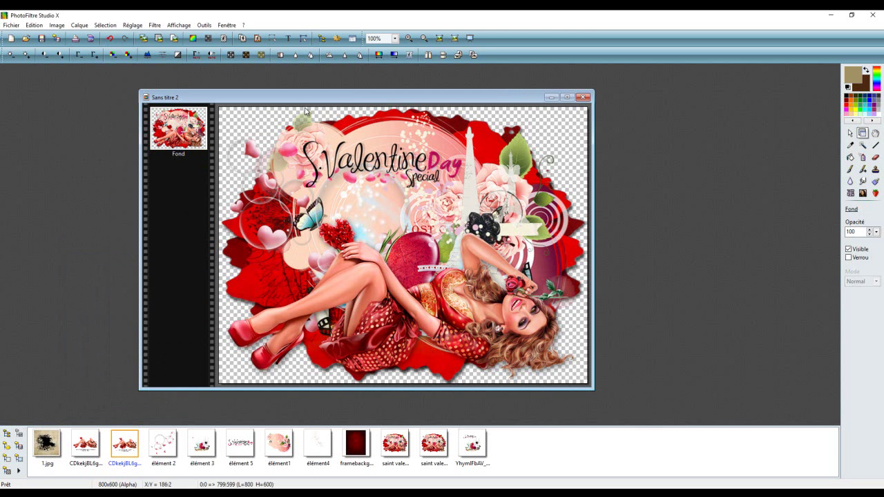
Open the text settings to add a new text to the flattened composition
left_click_drag(300, 98, 276, 98)
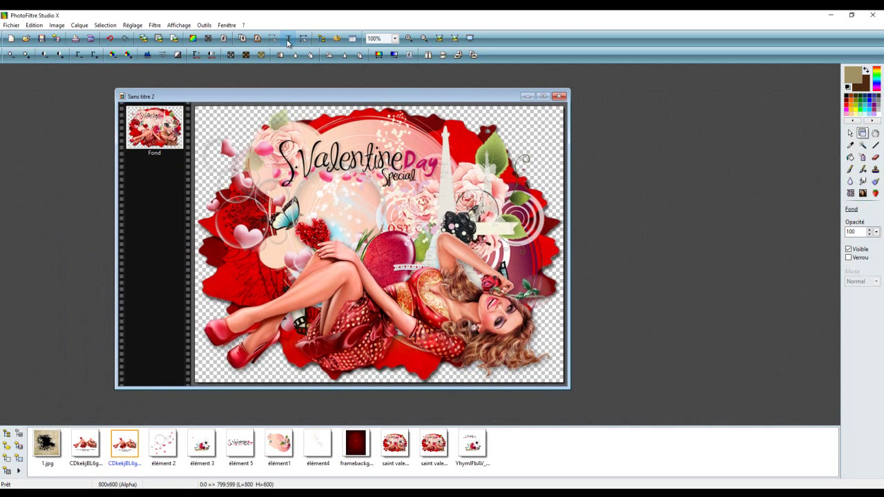
left_click(319, 181)
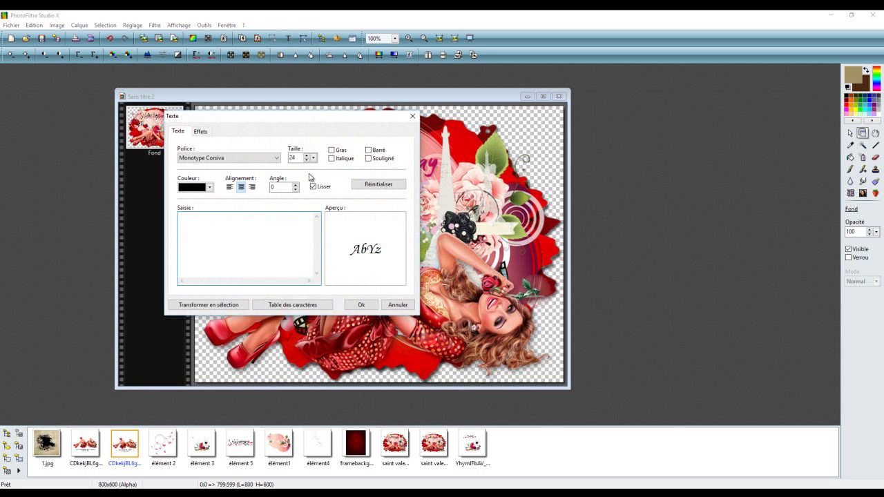